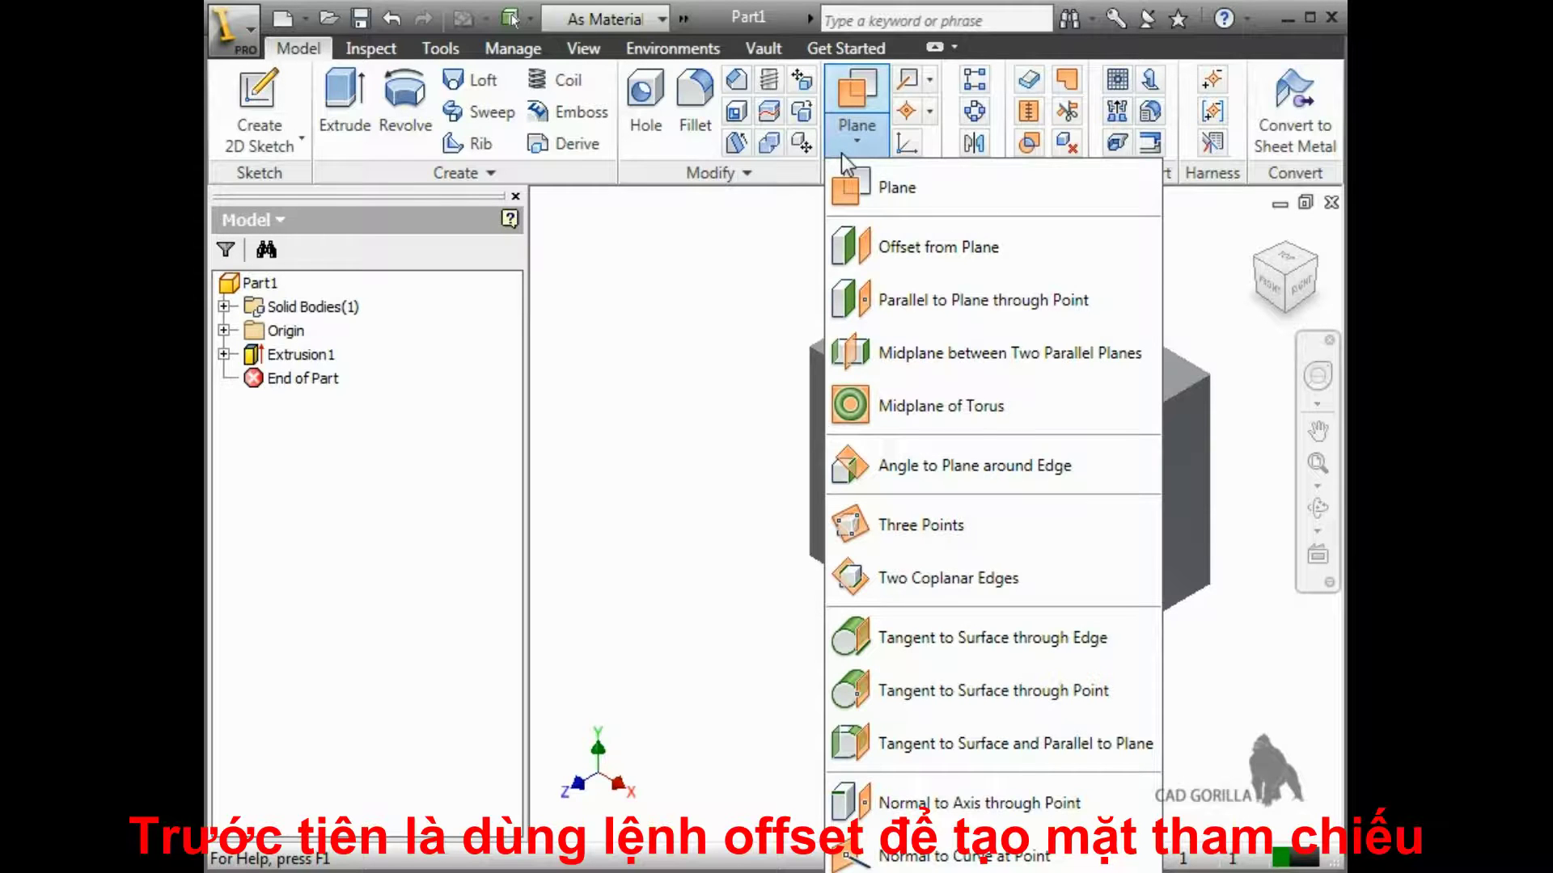
# Create a work plane offset 0.5 outward from the block's front-left vertical face.
pyautogui.click(905, 259)
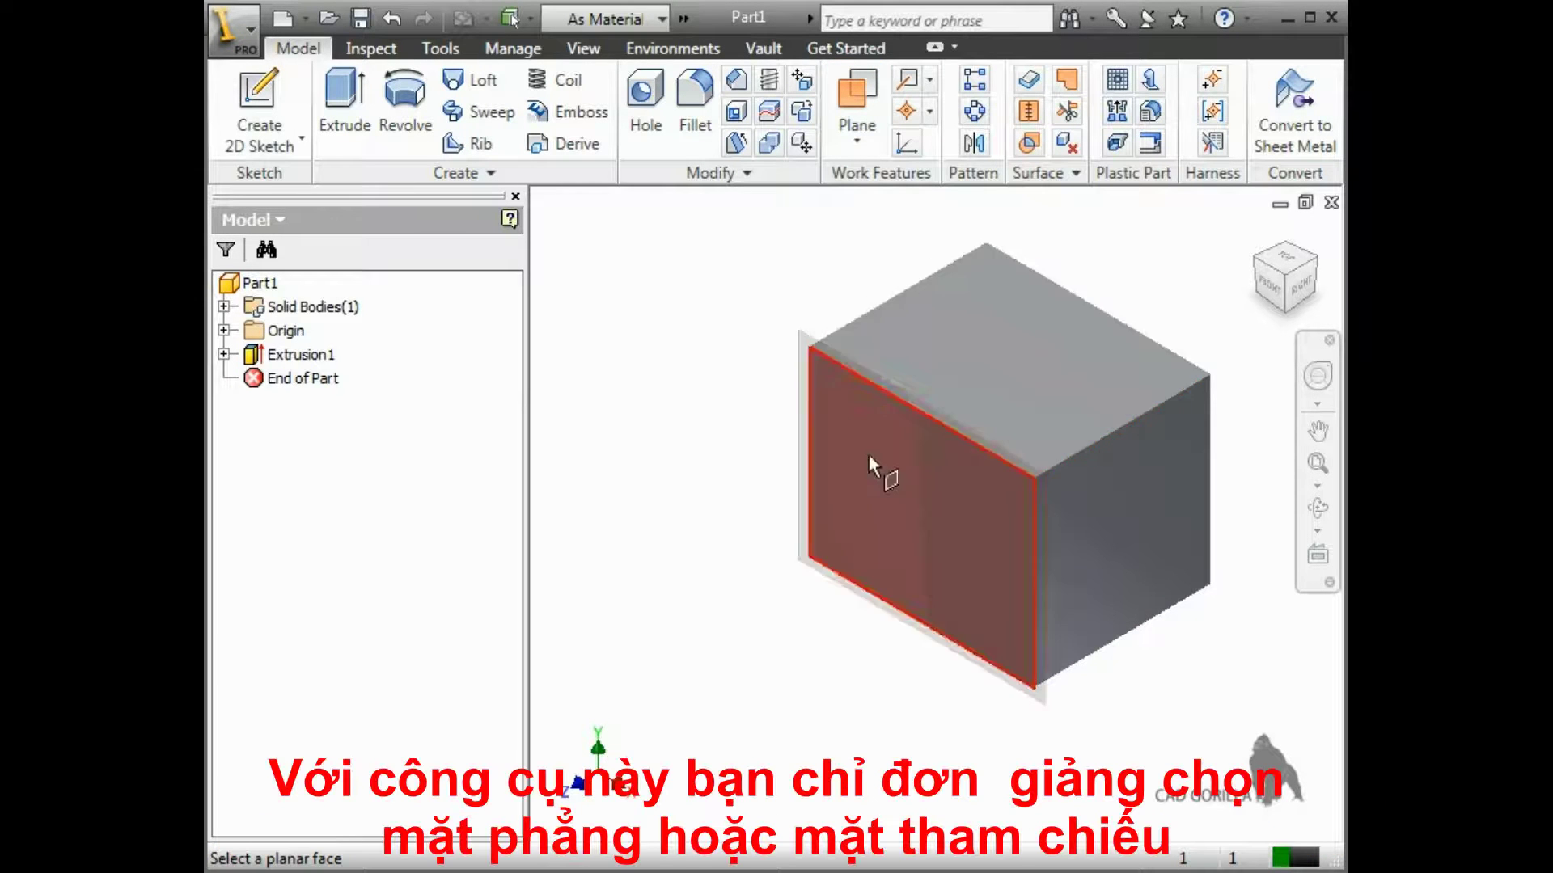
pyautogui.click(870, 478)
pyautogui.write('0')
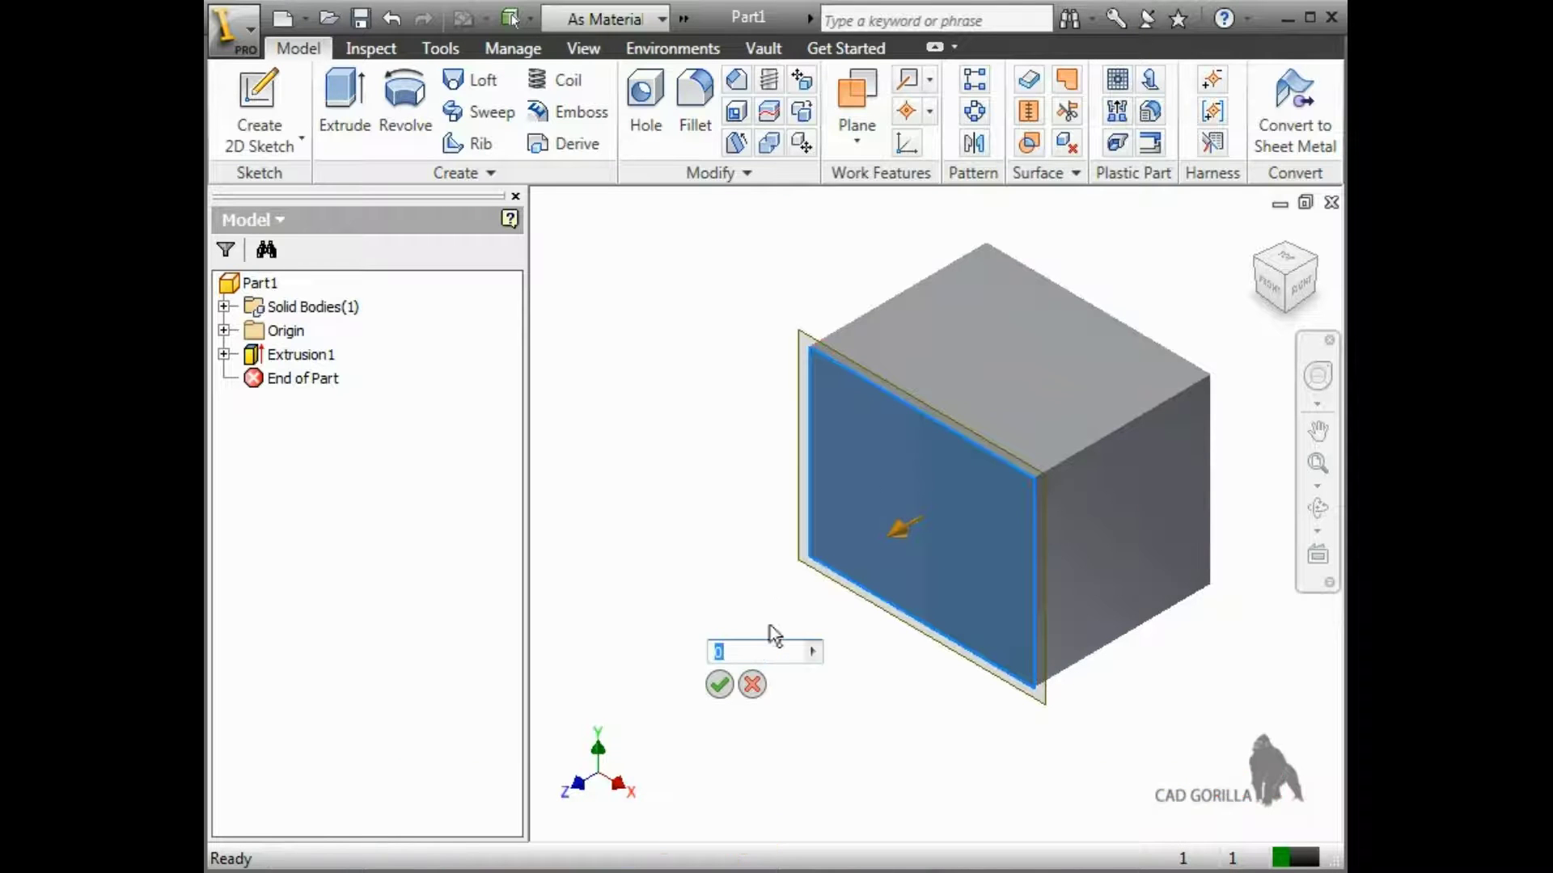
pyautogui.write('.5')
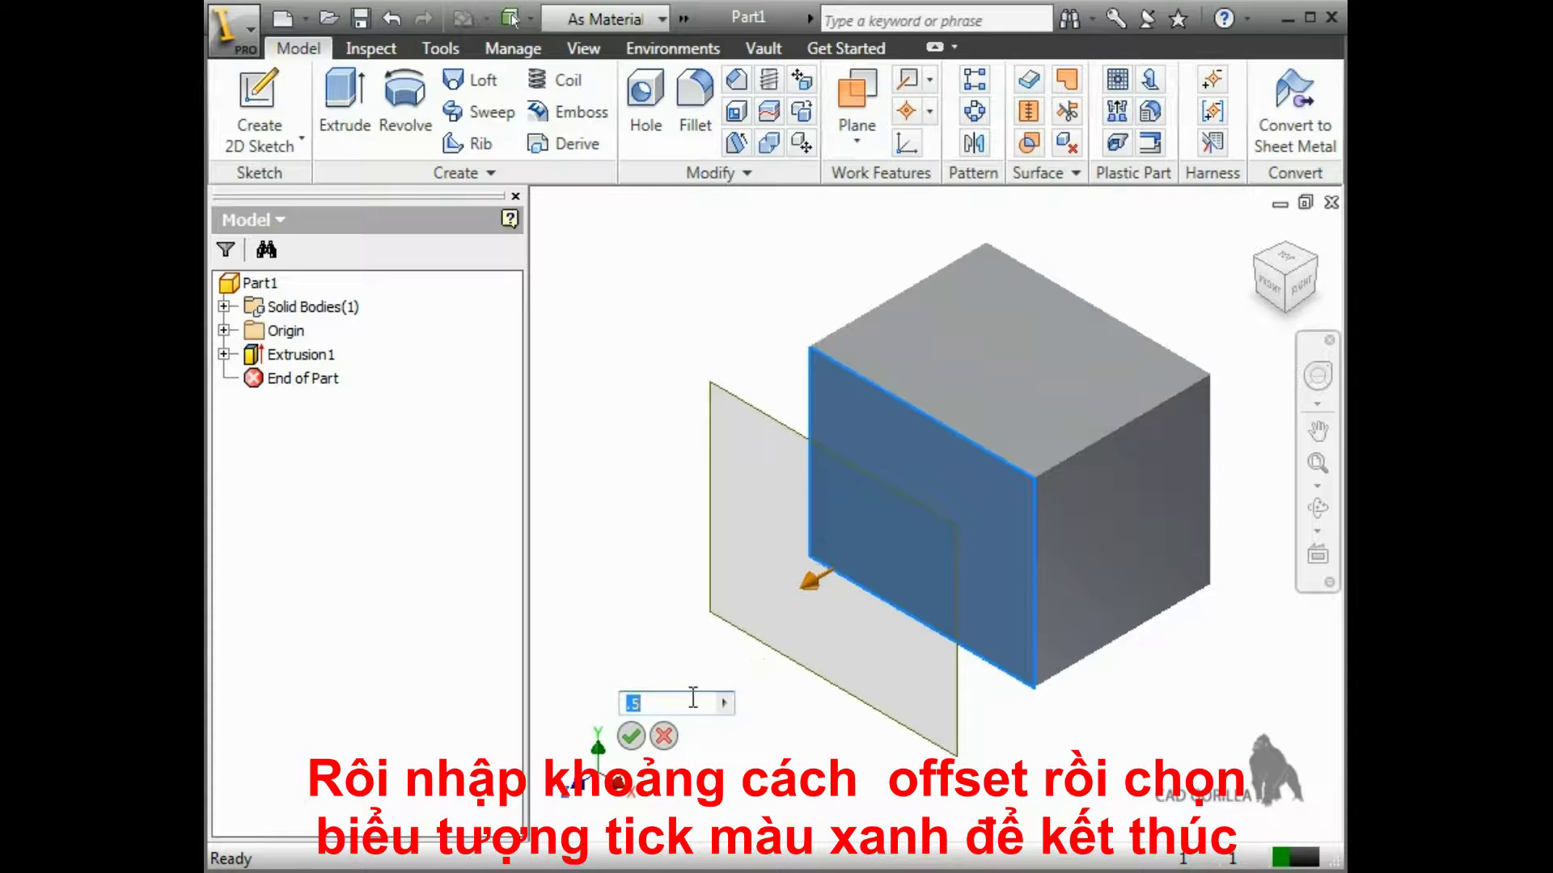
pyautogui.click(632, 735)
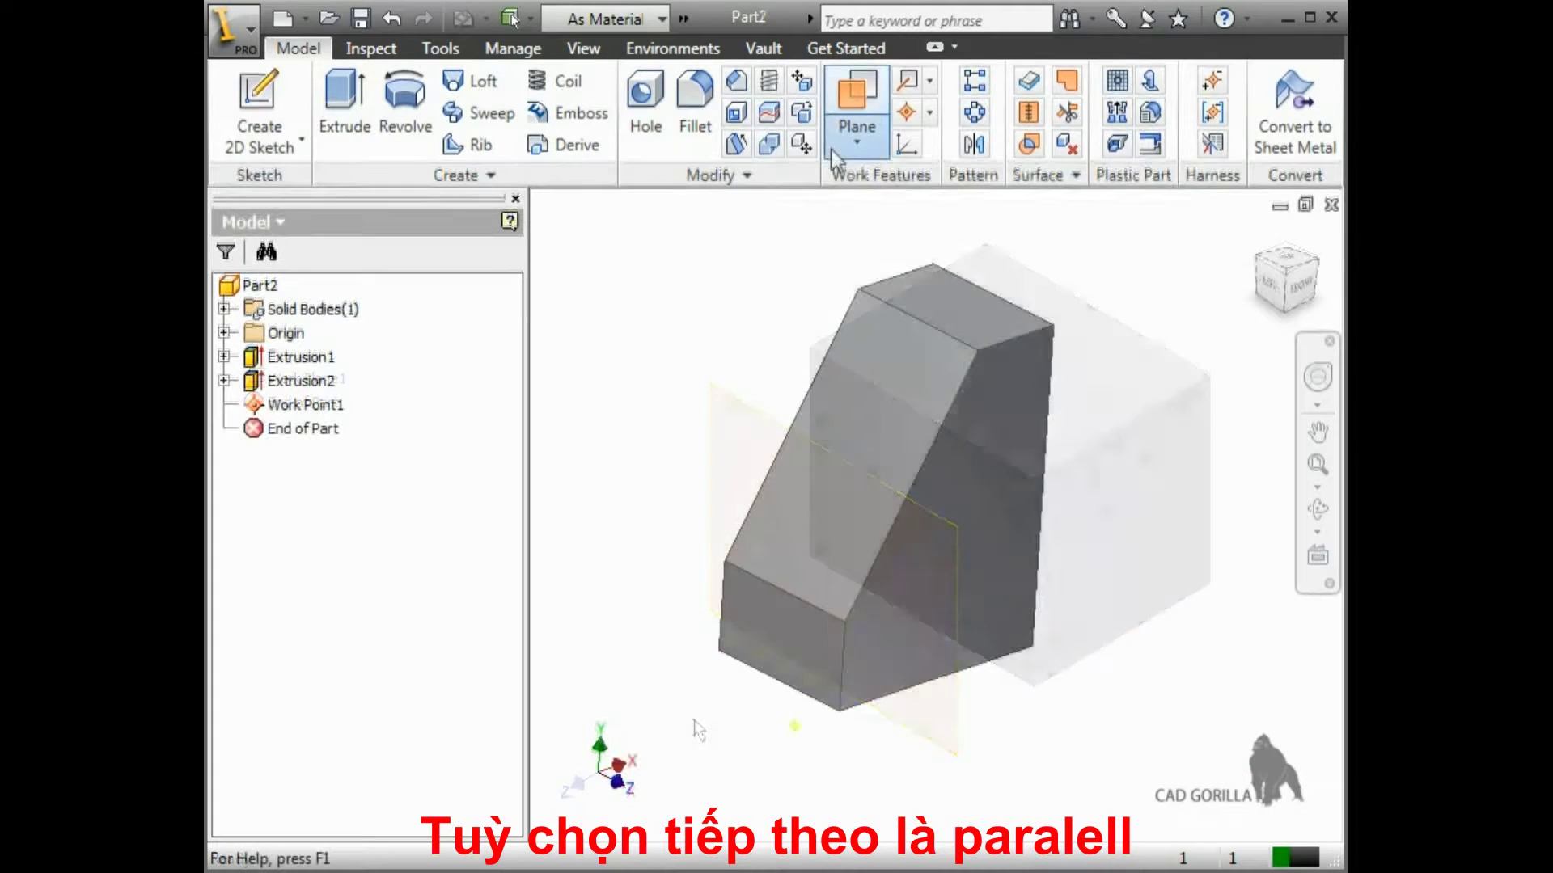
# Create a work plane parallel to the wedge's small vertical end face, passing through the work point in front of it.
pyautogui.click(833, 150)
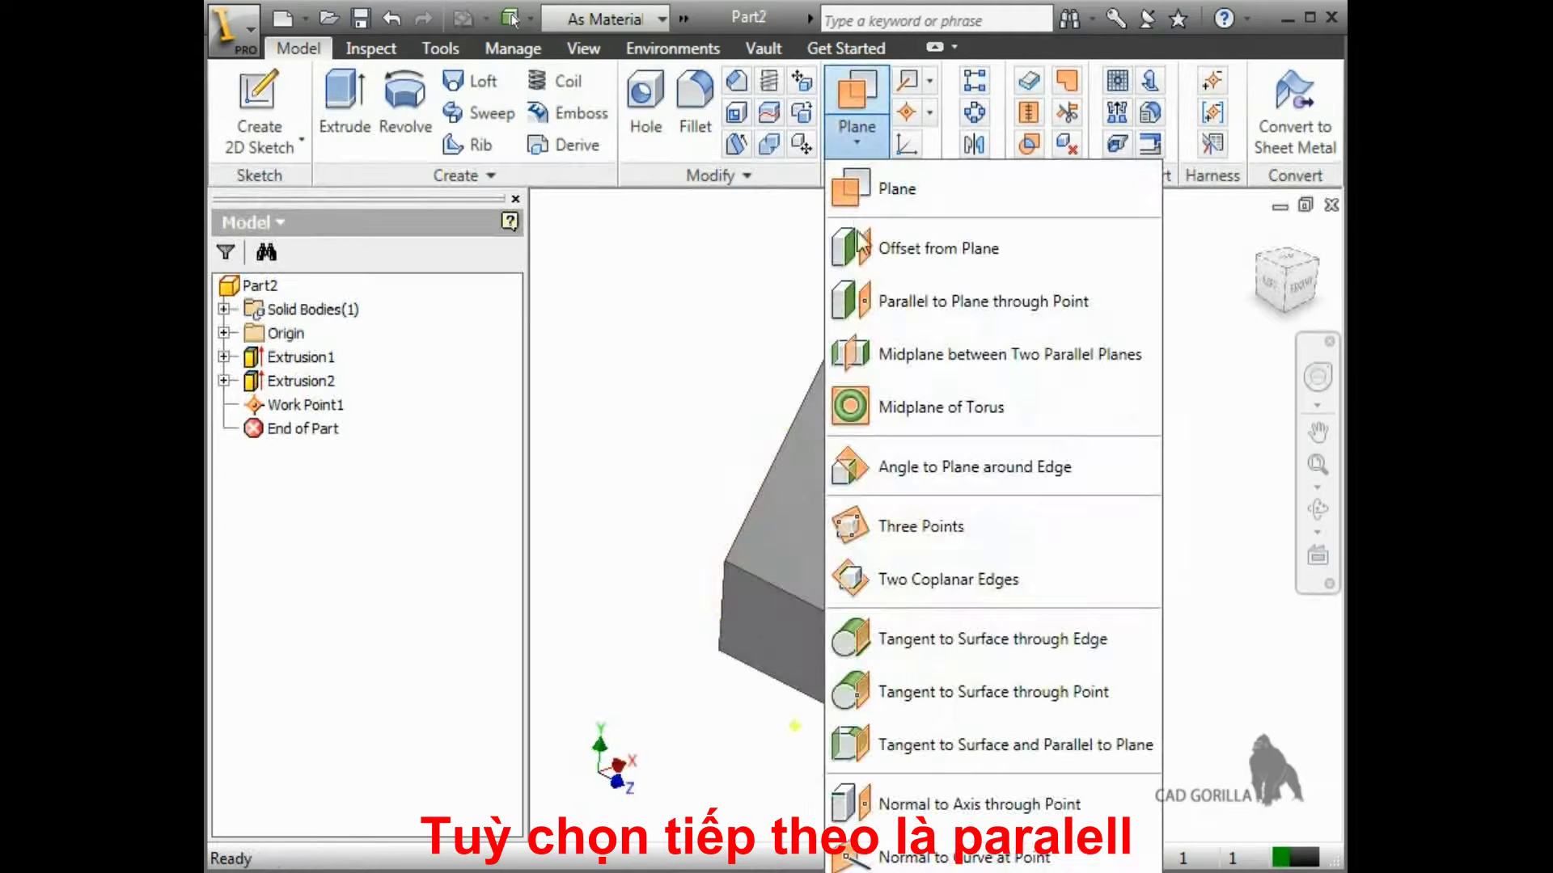
pyautogui.click(867, 299)
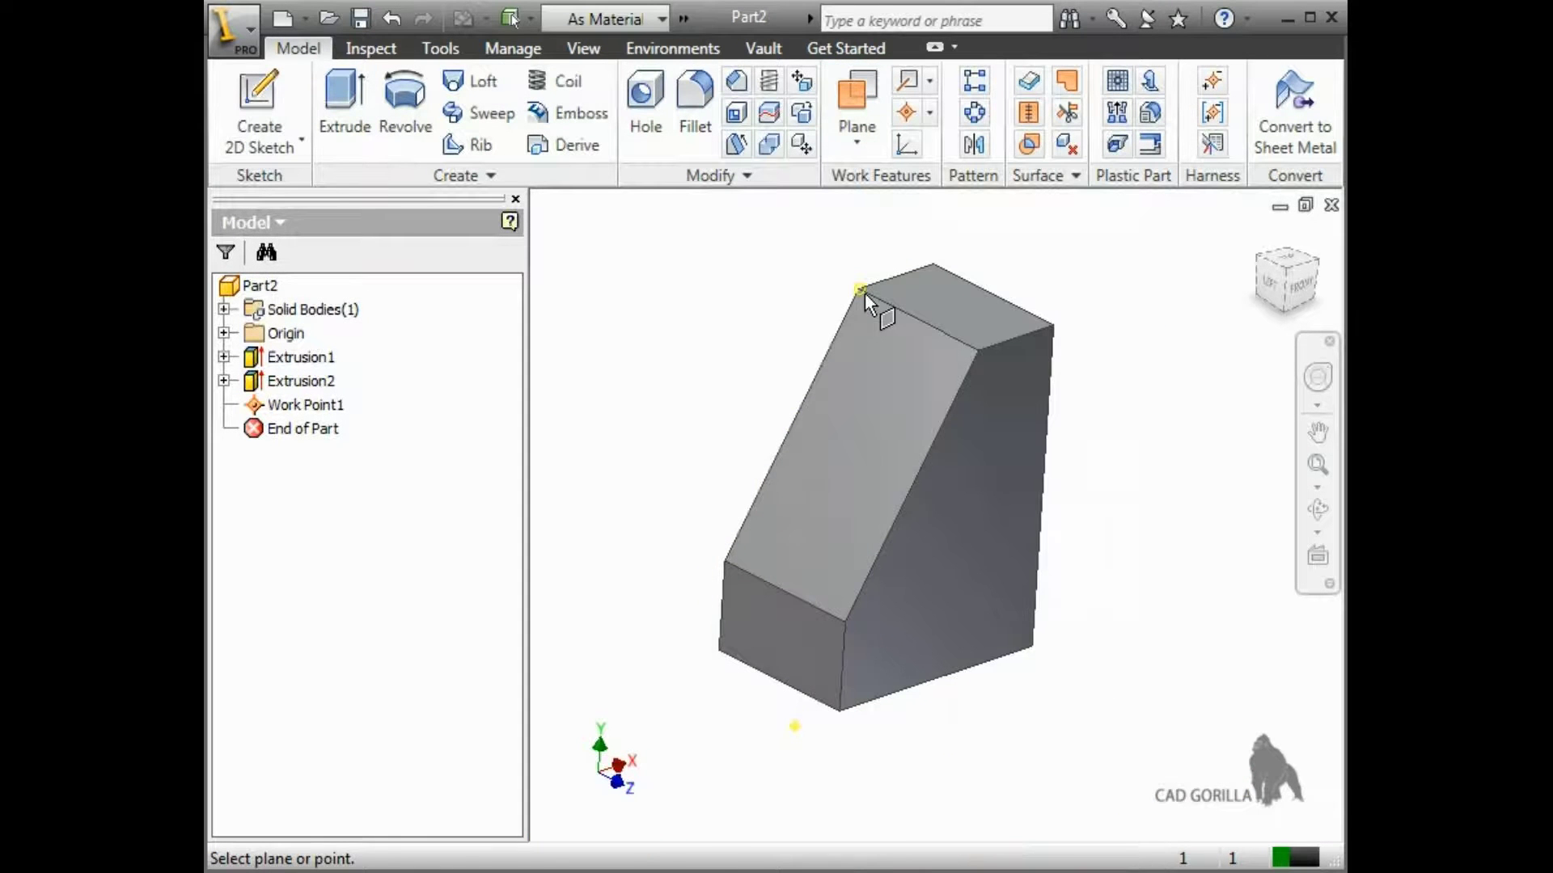
pyautogui.click(799, 657)
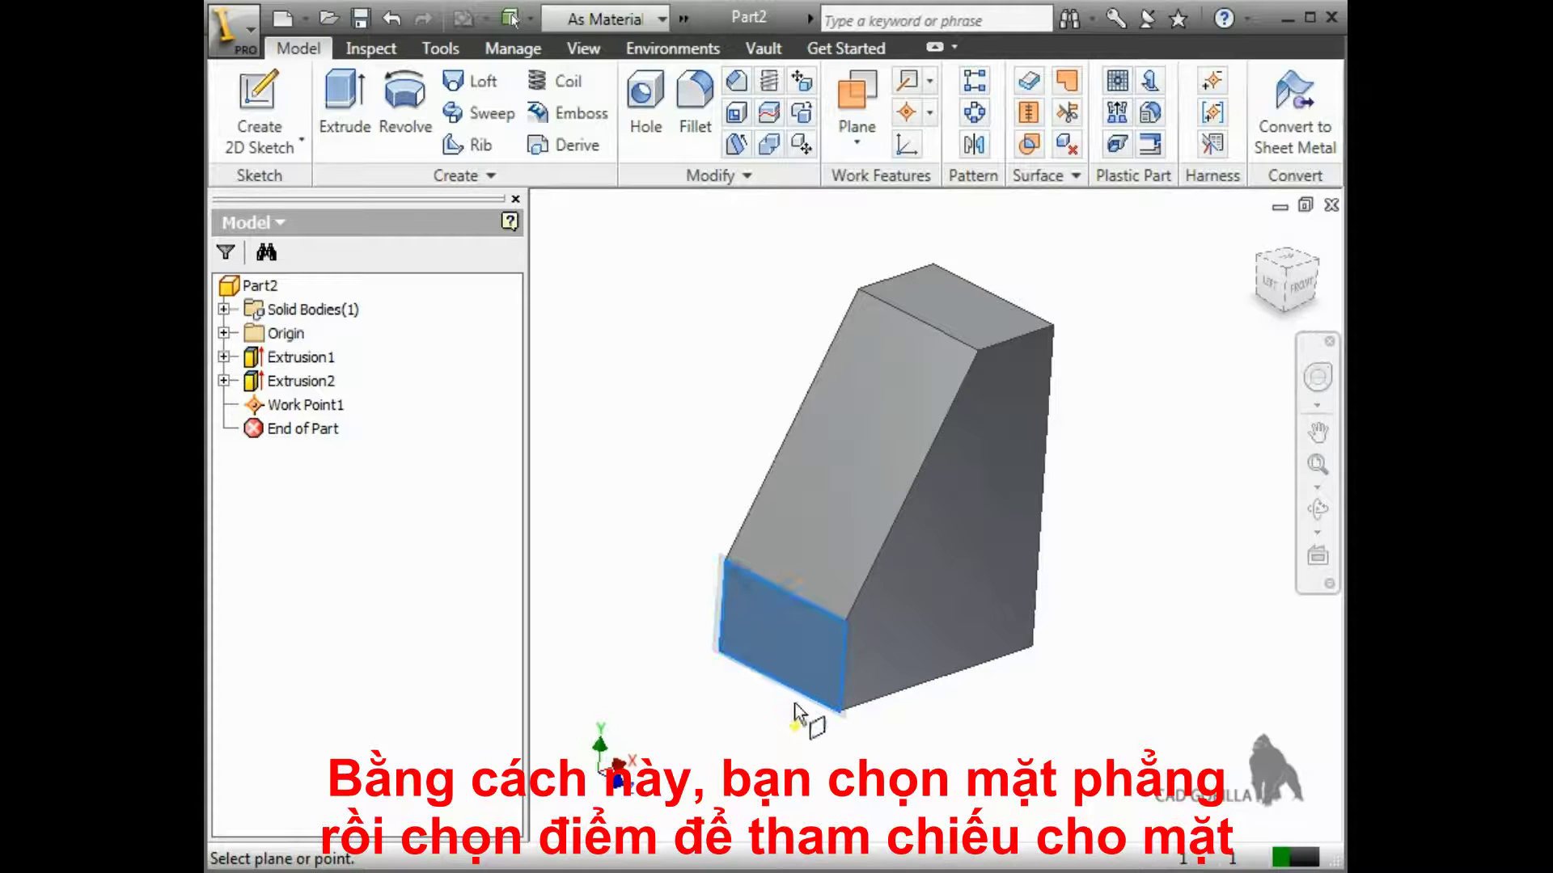
pyautogui.click(795, 733)
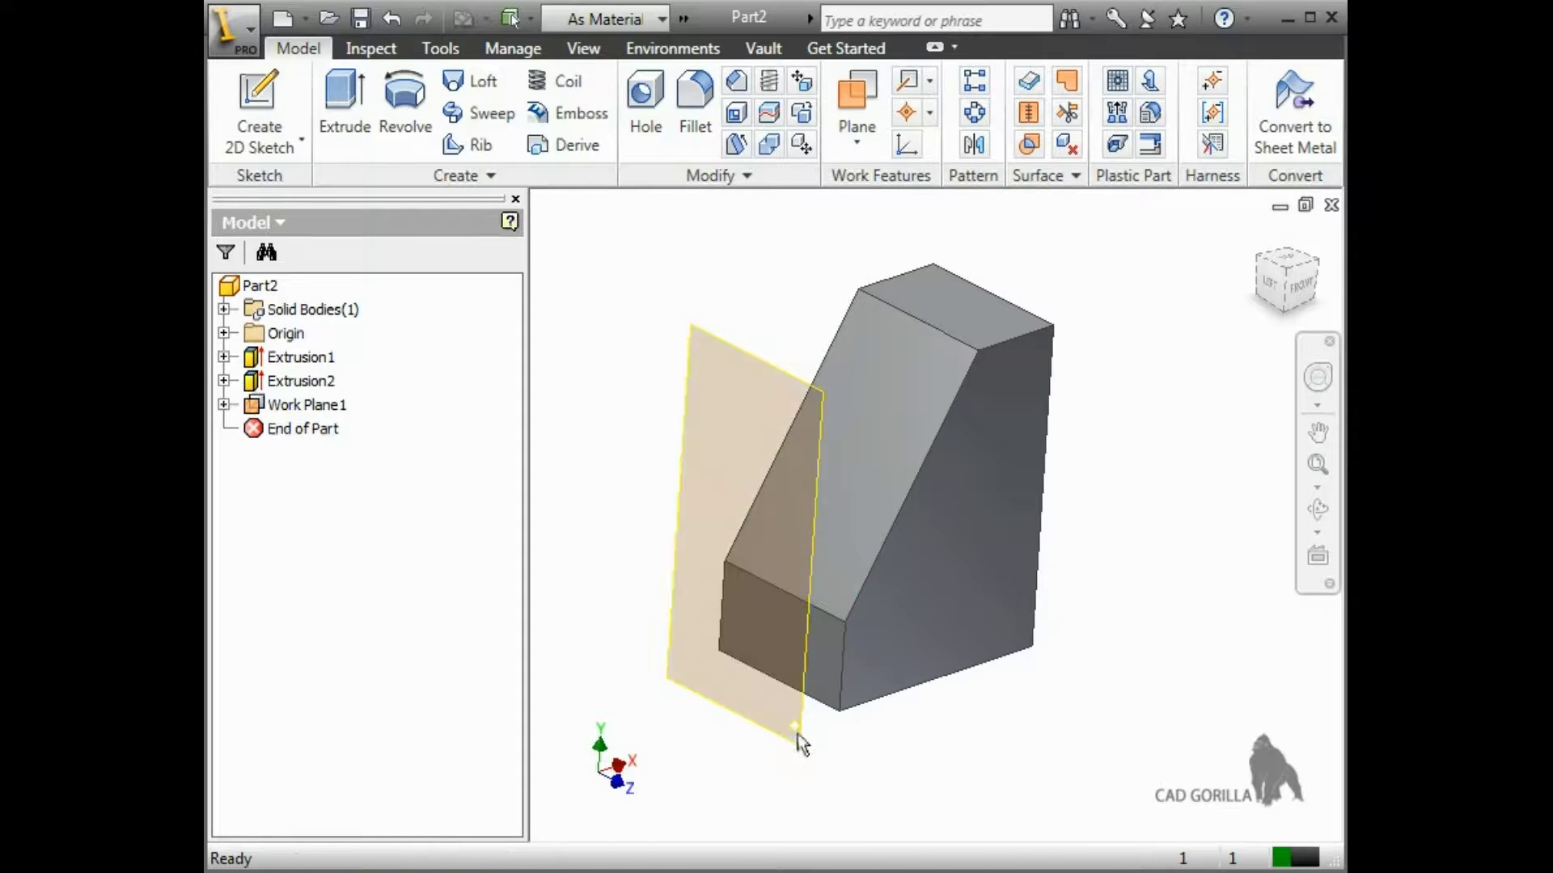
pyautogui.moveTo(797, 753)
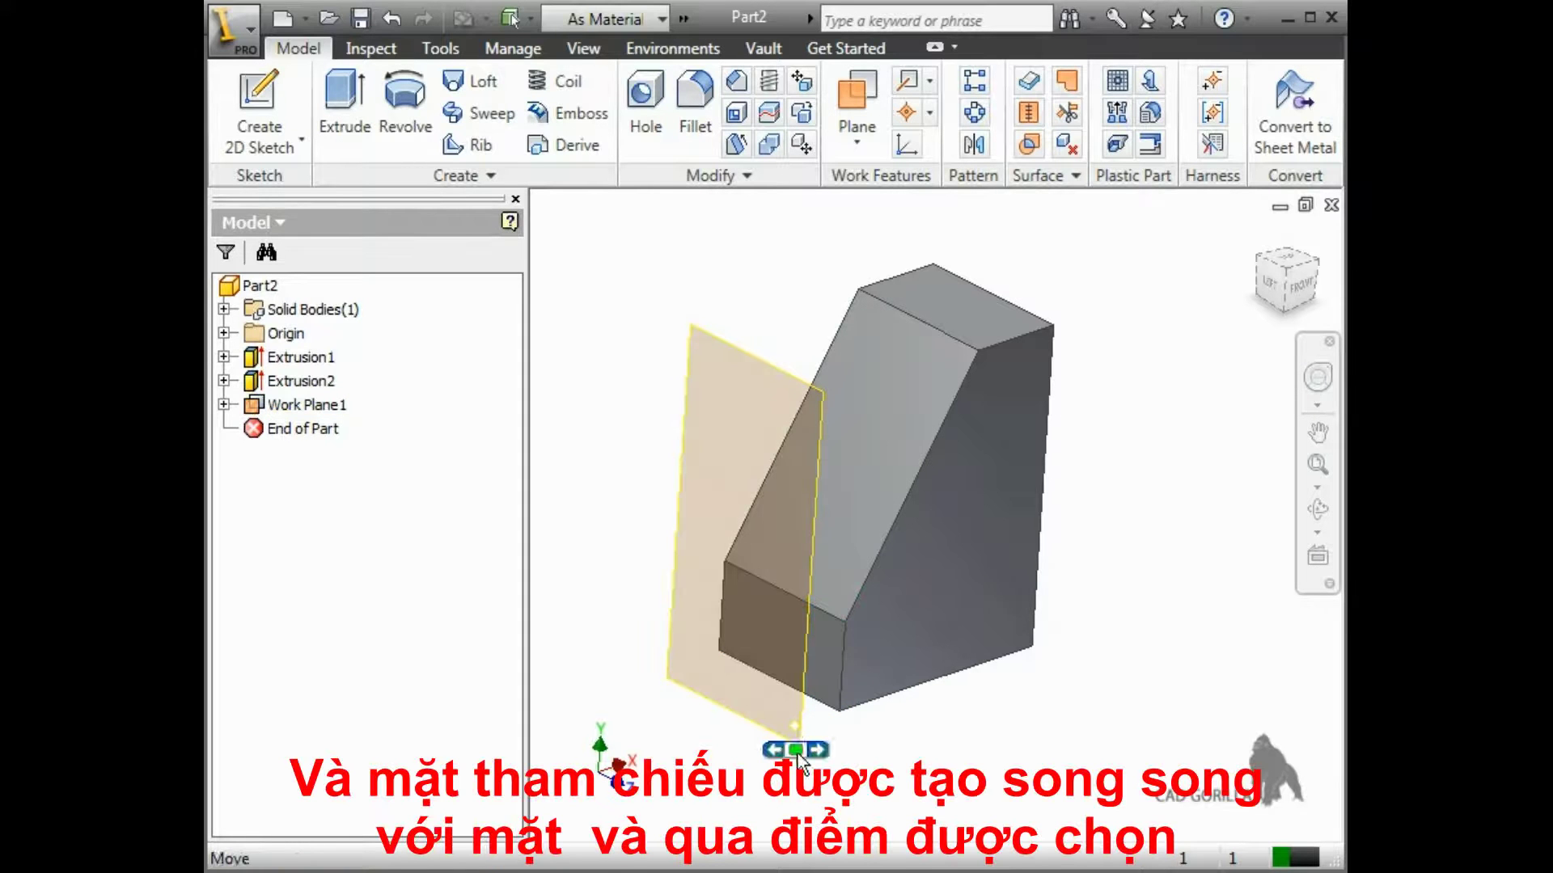
pyautogui.moveTo(790, 769)
pyautogui.keyDown('shift'); pyautogui.mouseDown(button='middle')
pyautogui.moveTo(765, 773)
pyautogui.moveTo(784, 757)
pyautogui.mouseUp(button='middle'); pyautogui.keyUp('shift')
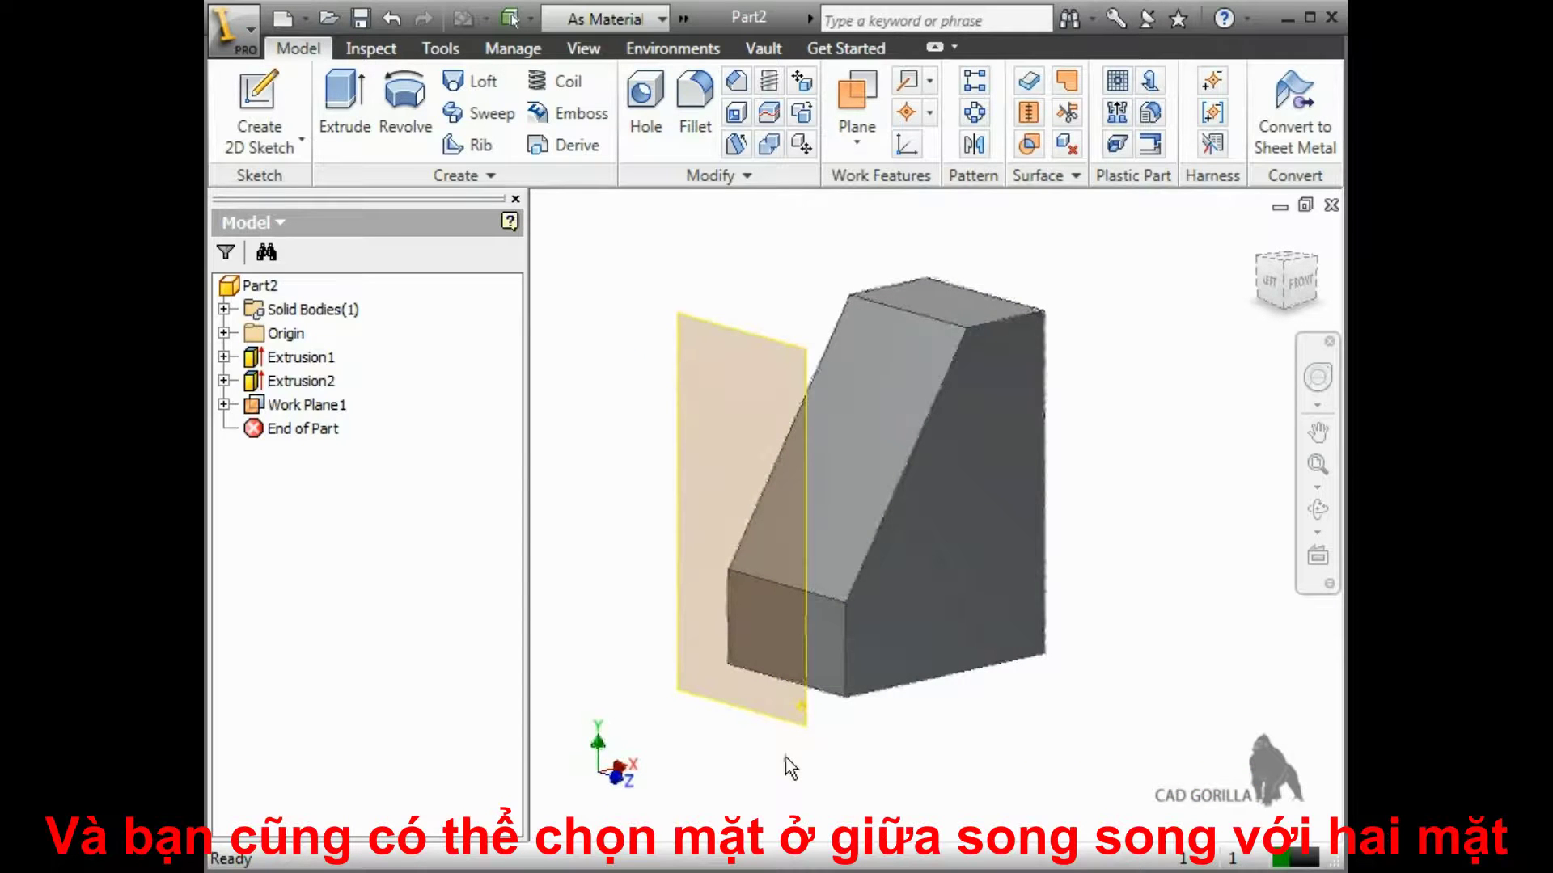
# Create a work plane midway between the facing inner sides of the U-shaped part's two uprights, then restore the home view.
pyautogui.click(837, 152)
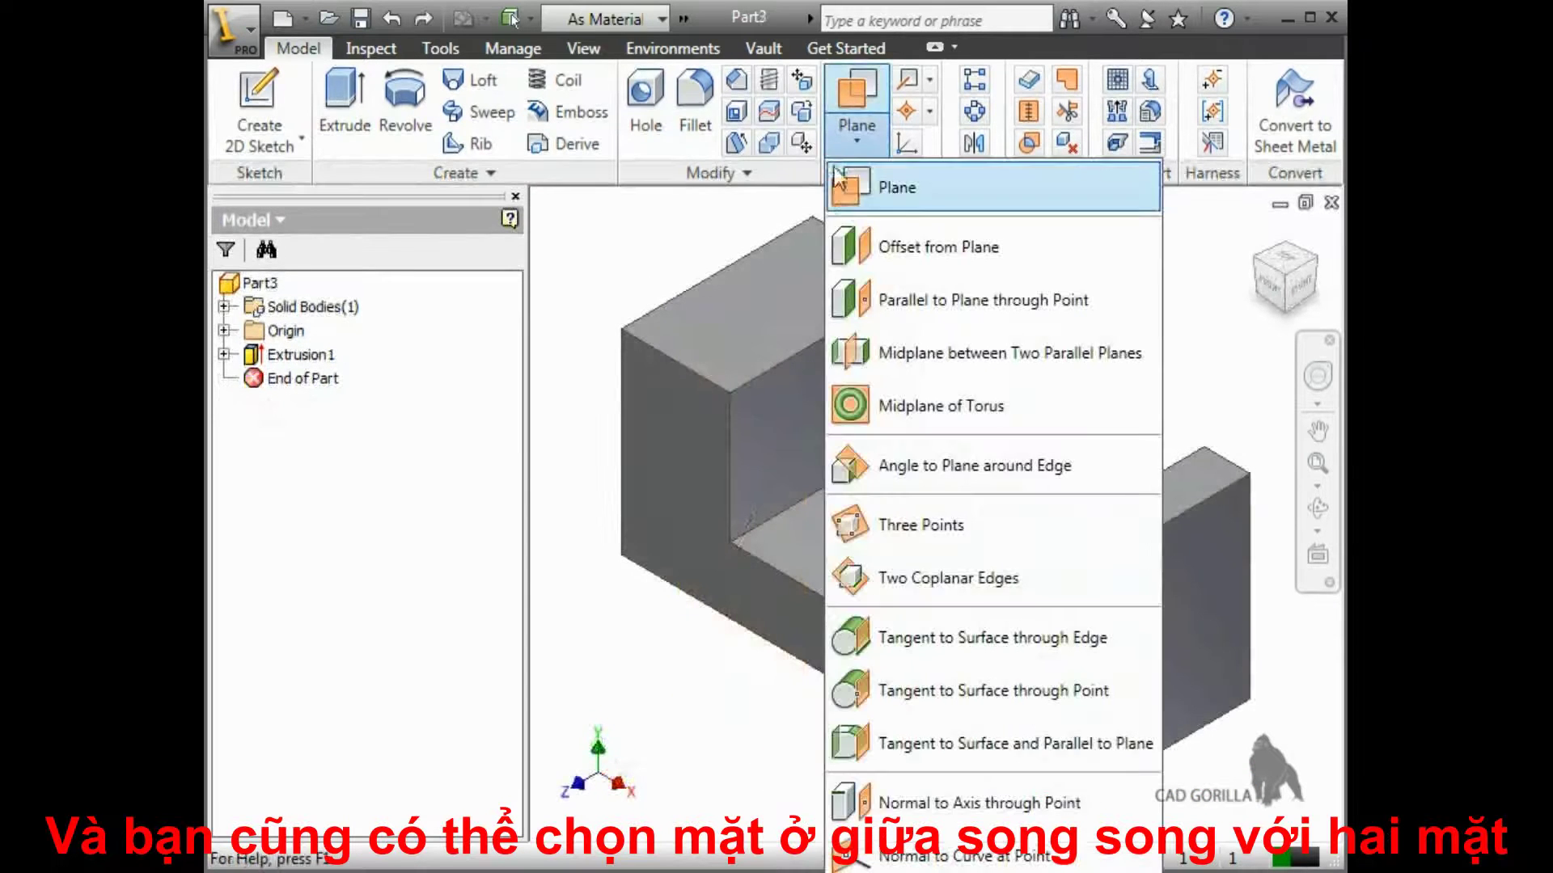
pyautogui.click(871, 355)
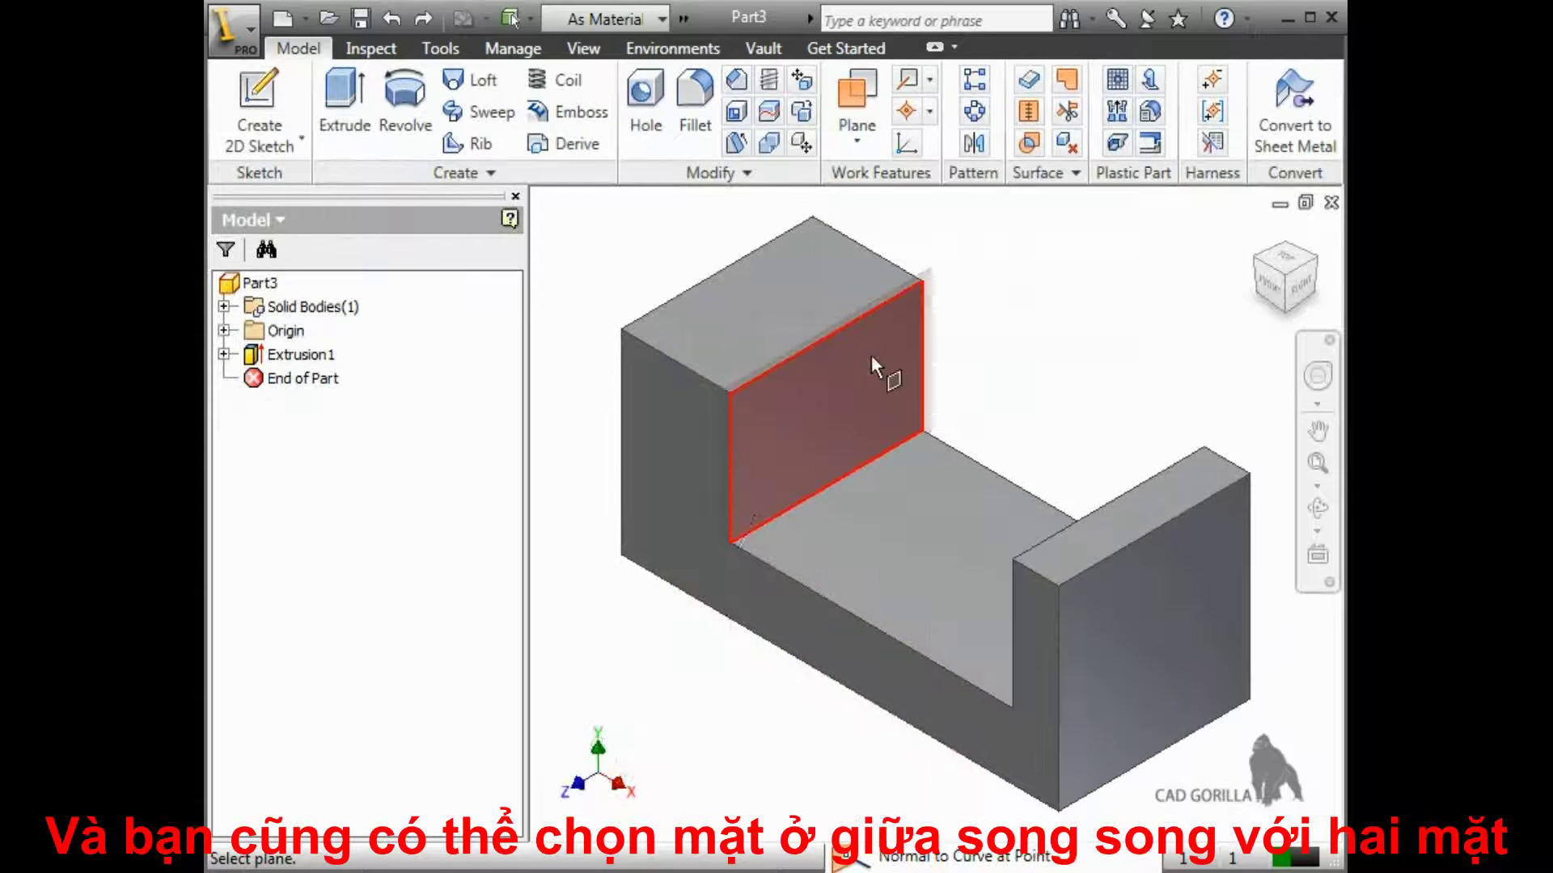
pyautogui.click(848, 417)
pyautogui.keyDown('shift'); pyautogui.moveTo(859, 450); pyautogui.dragTo(1114, 536, button='middle'); pyautogui.keyUp('shift')
pyautogui.click(1135, 558)
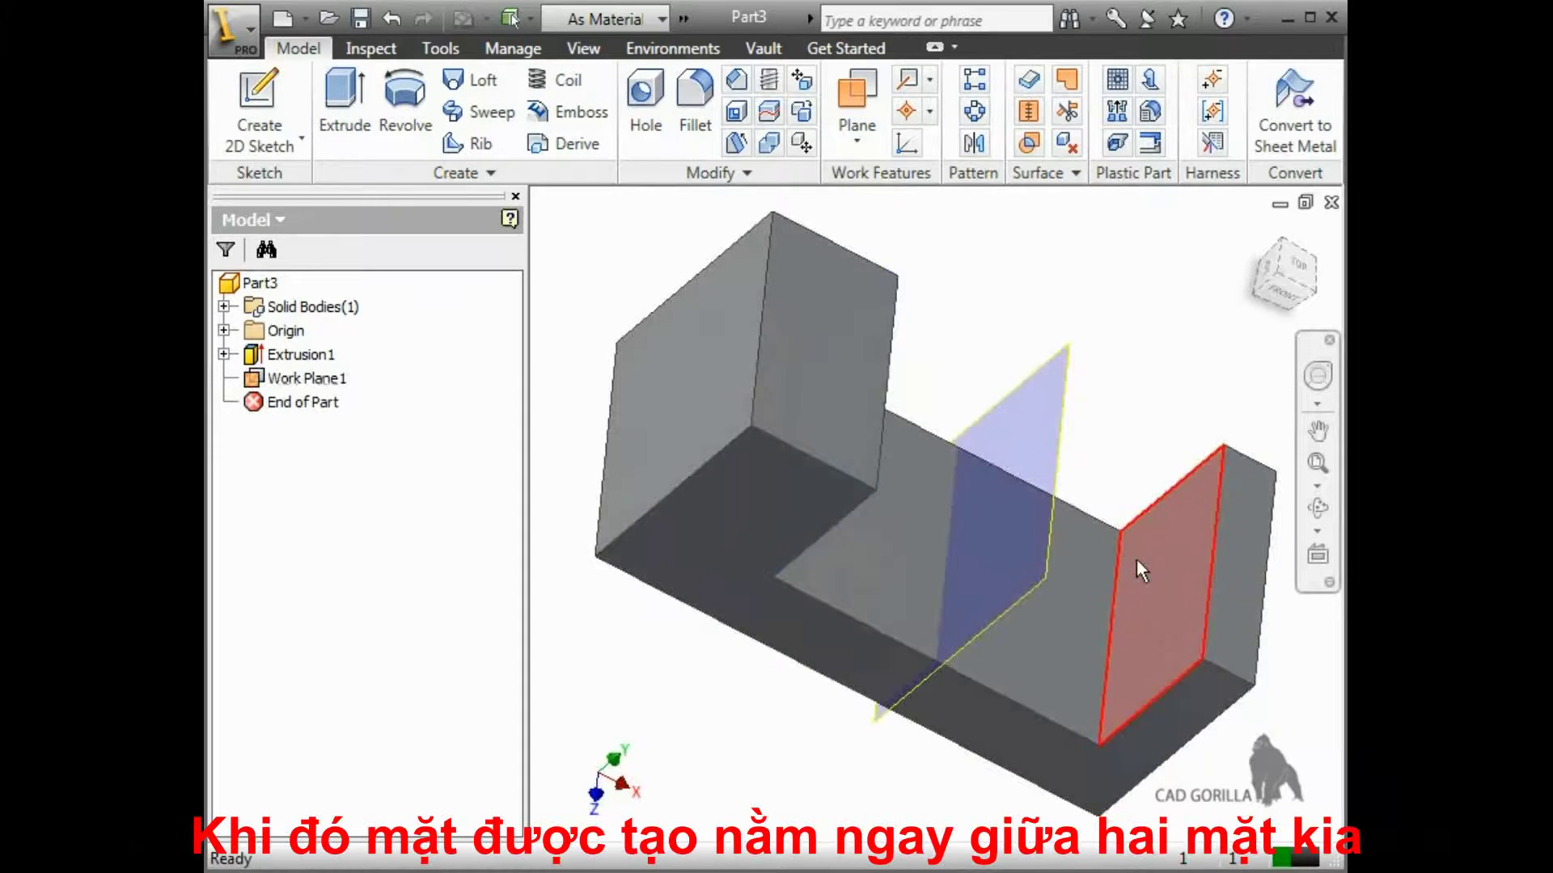
pyautogui.press('F6')
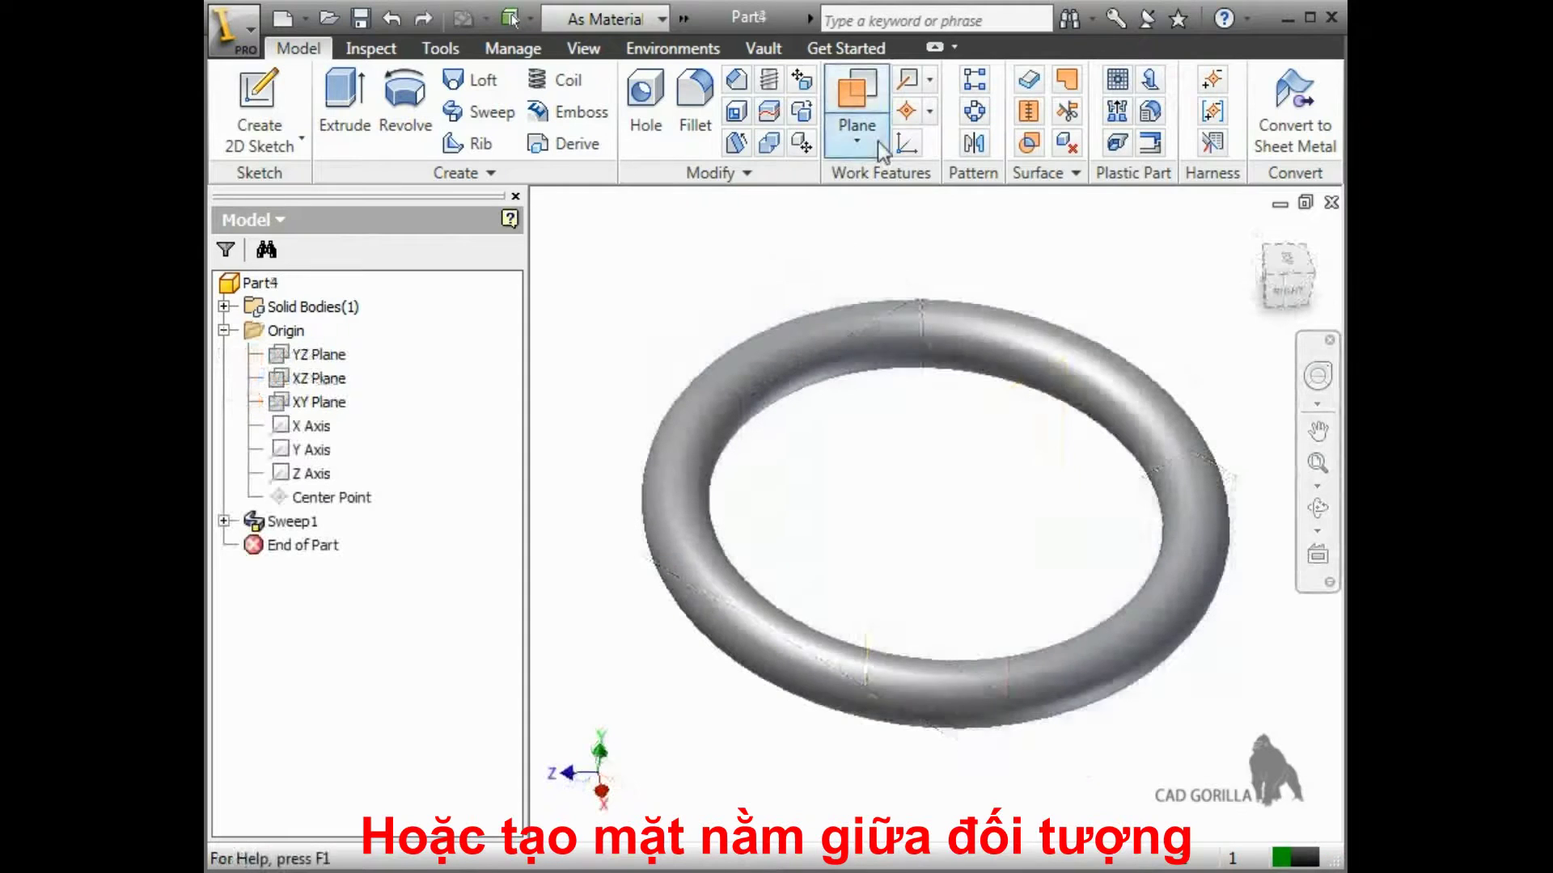
# Create a work plane through the middle of the torus ring using Midplane of Torus.
pyautogui.click(879, 152)
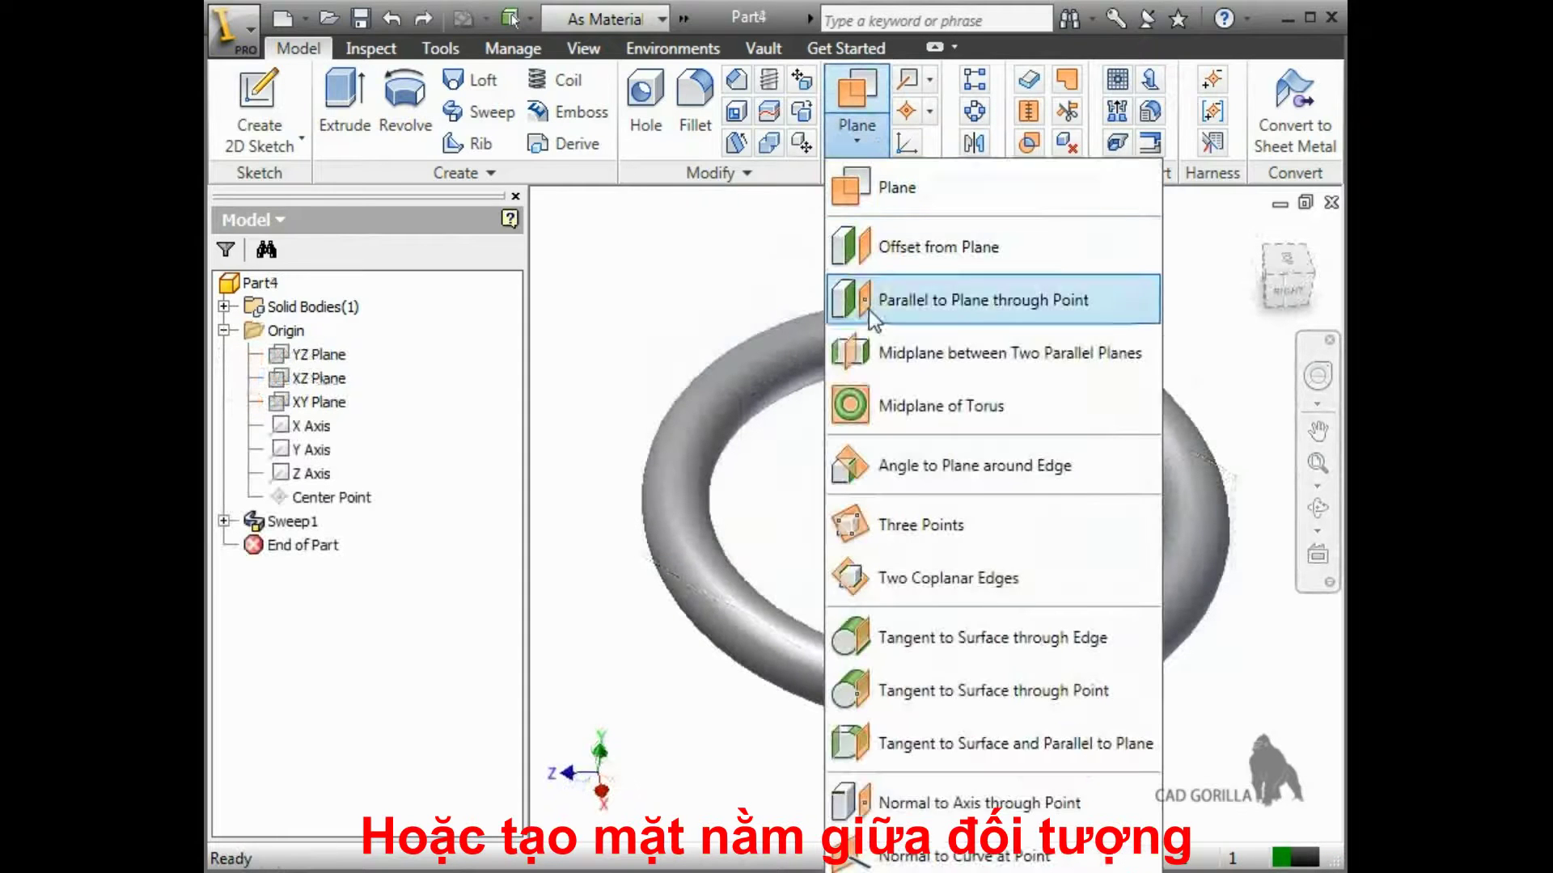
pyautogui.click(853, 405)
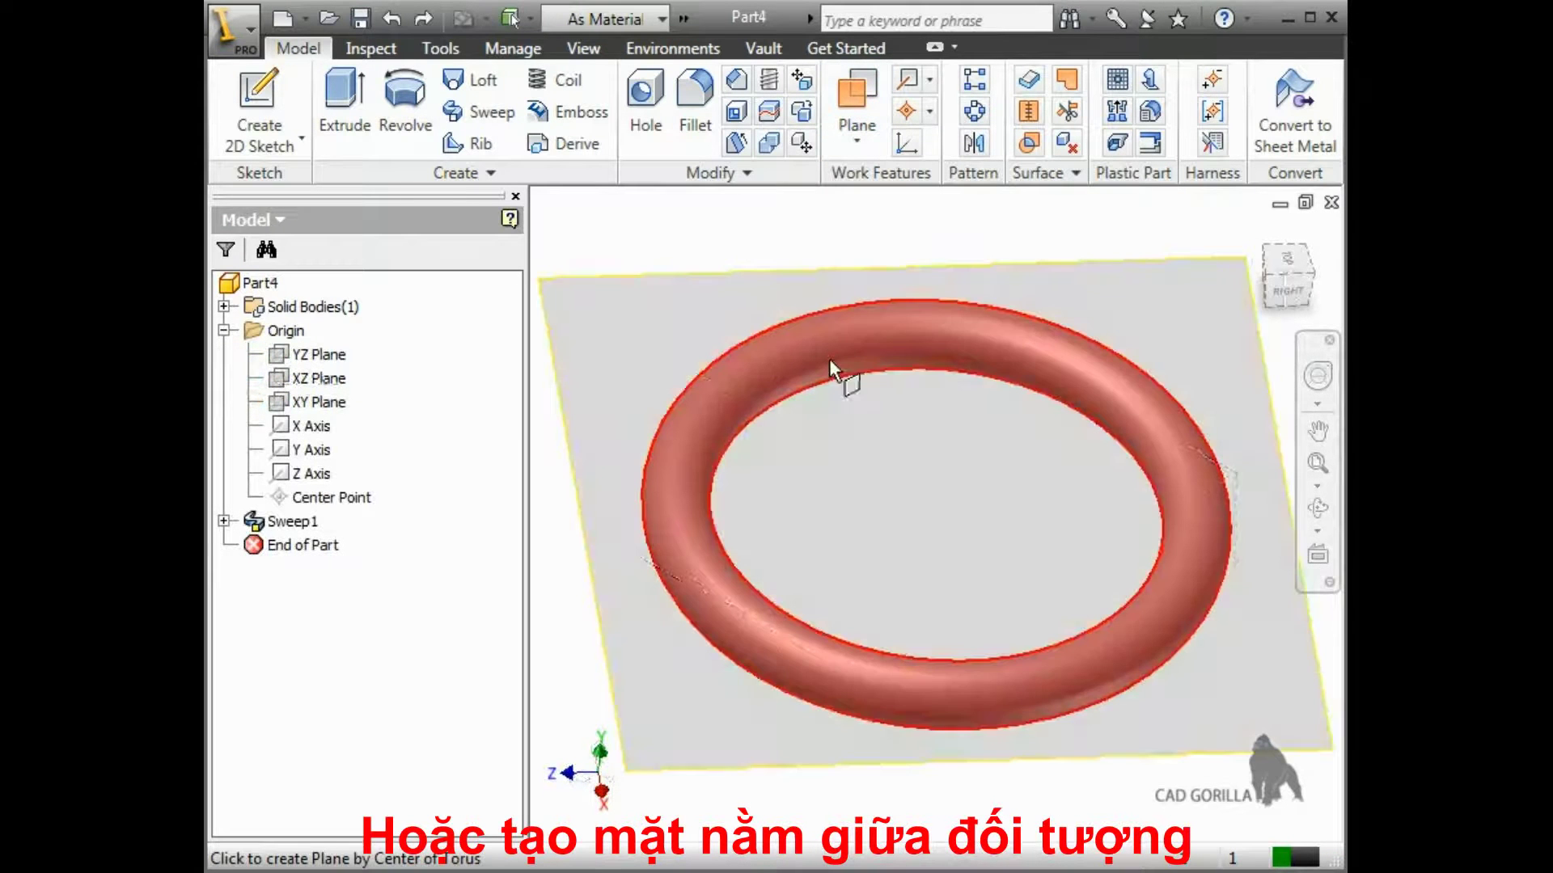
pyautogui.click(830, 359)
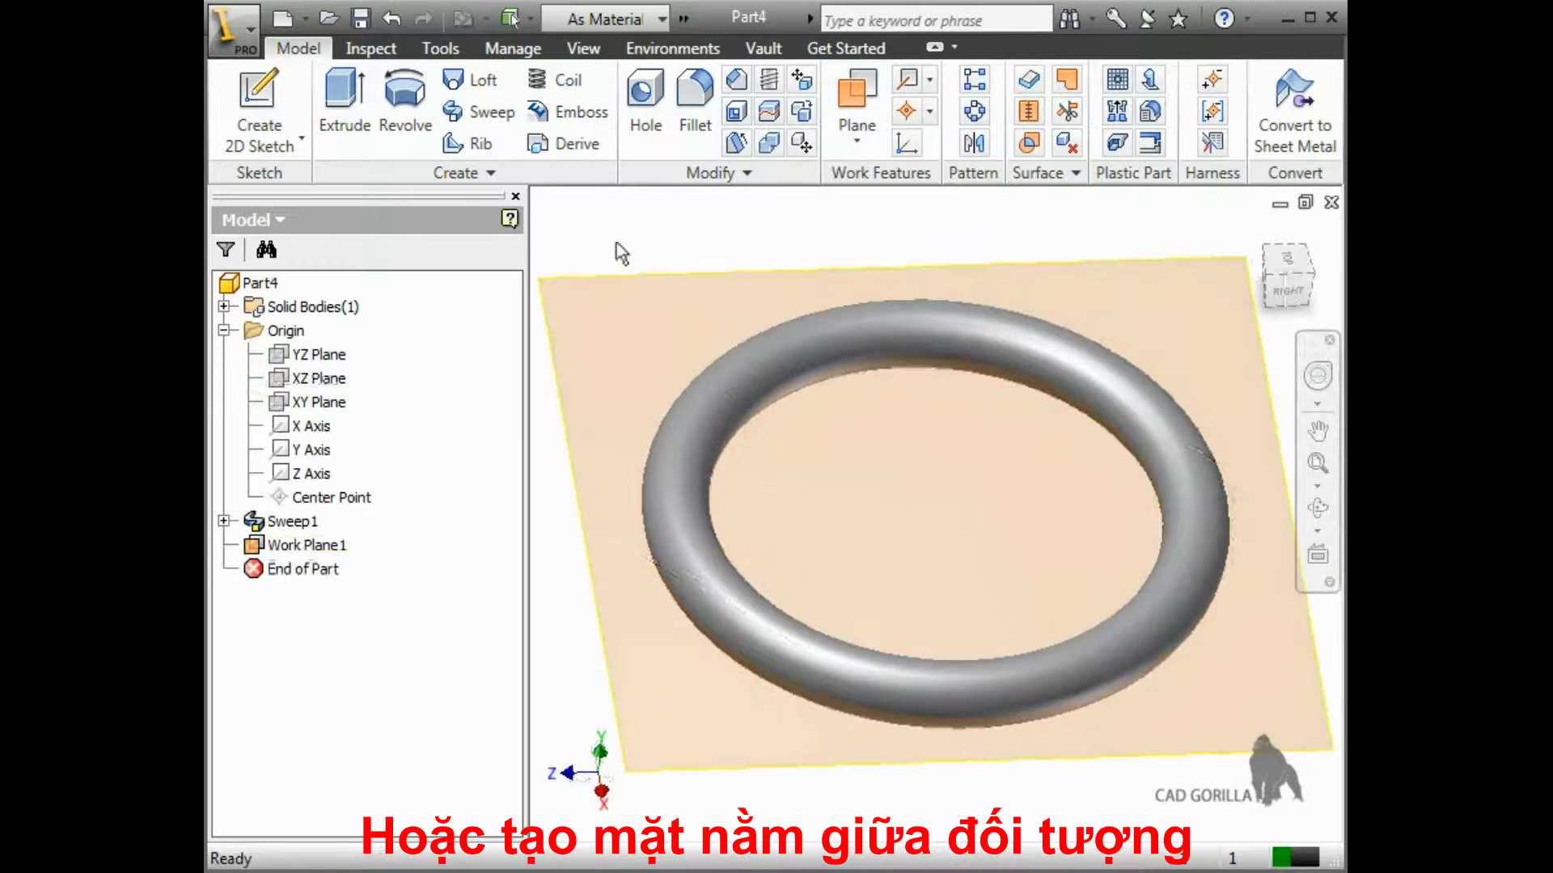
pyautogui.moveTo(616, 393)
pyautogui.keyDown('shift'); pyautogui.mouseDown(button='middle')
pyautogui.moveTo(619, 340)
pyautogui.moveTo(602, 404)
pyautogui.mouseUp(button='middle'); pyautogui.keyUp('shift')
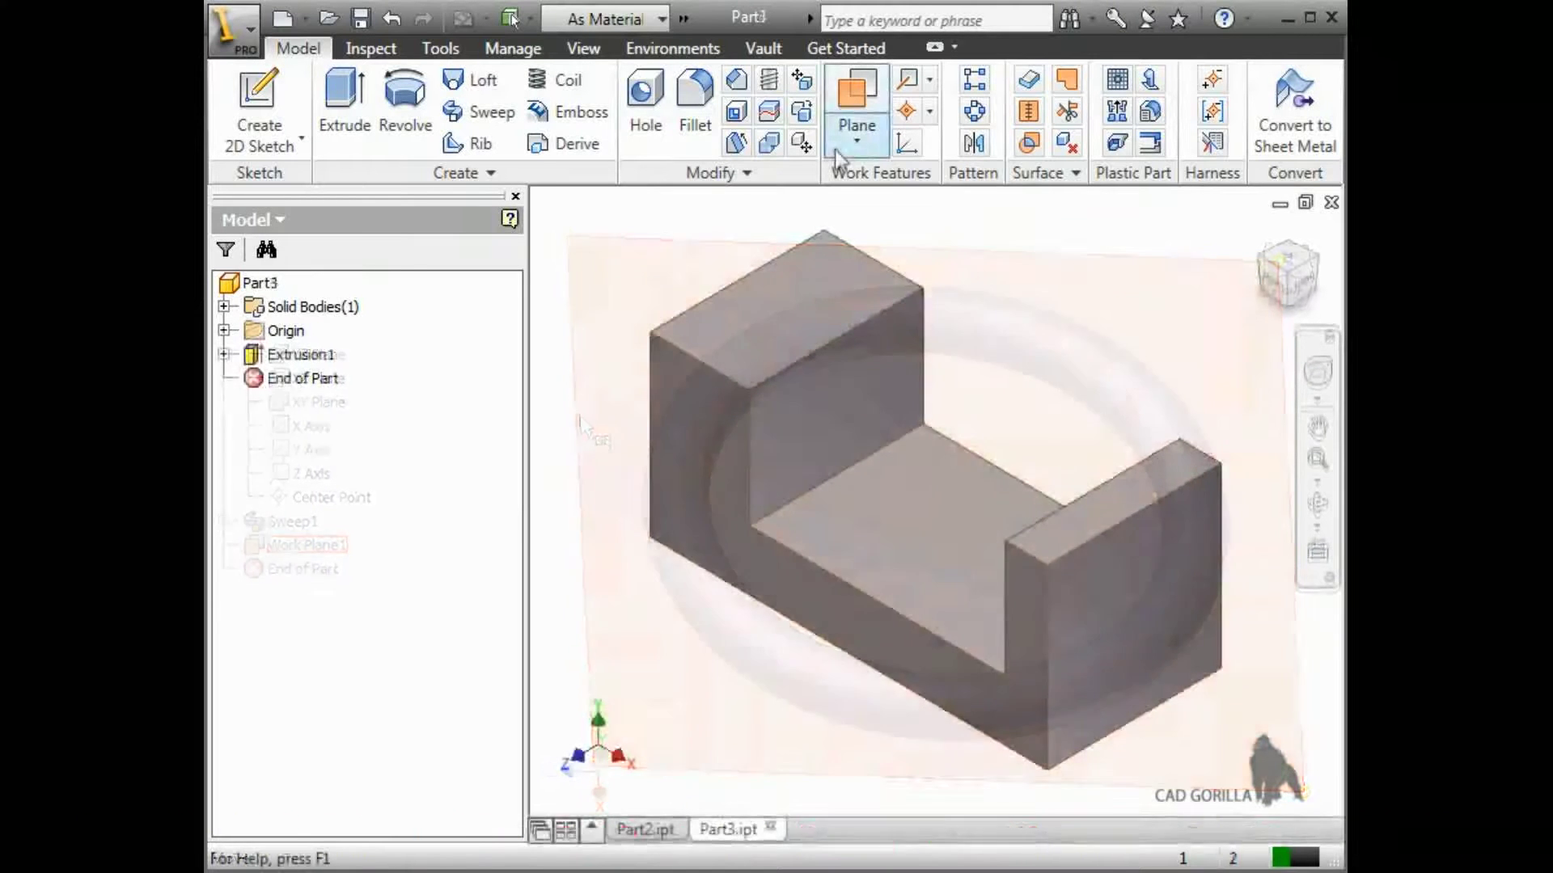
# Create a work plane at 45 degrees to the tall upright's top face, around that face's inner long edge.
pyautogui.click(838, 151)
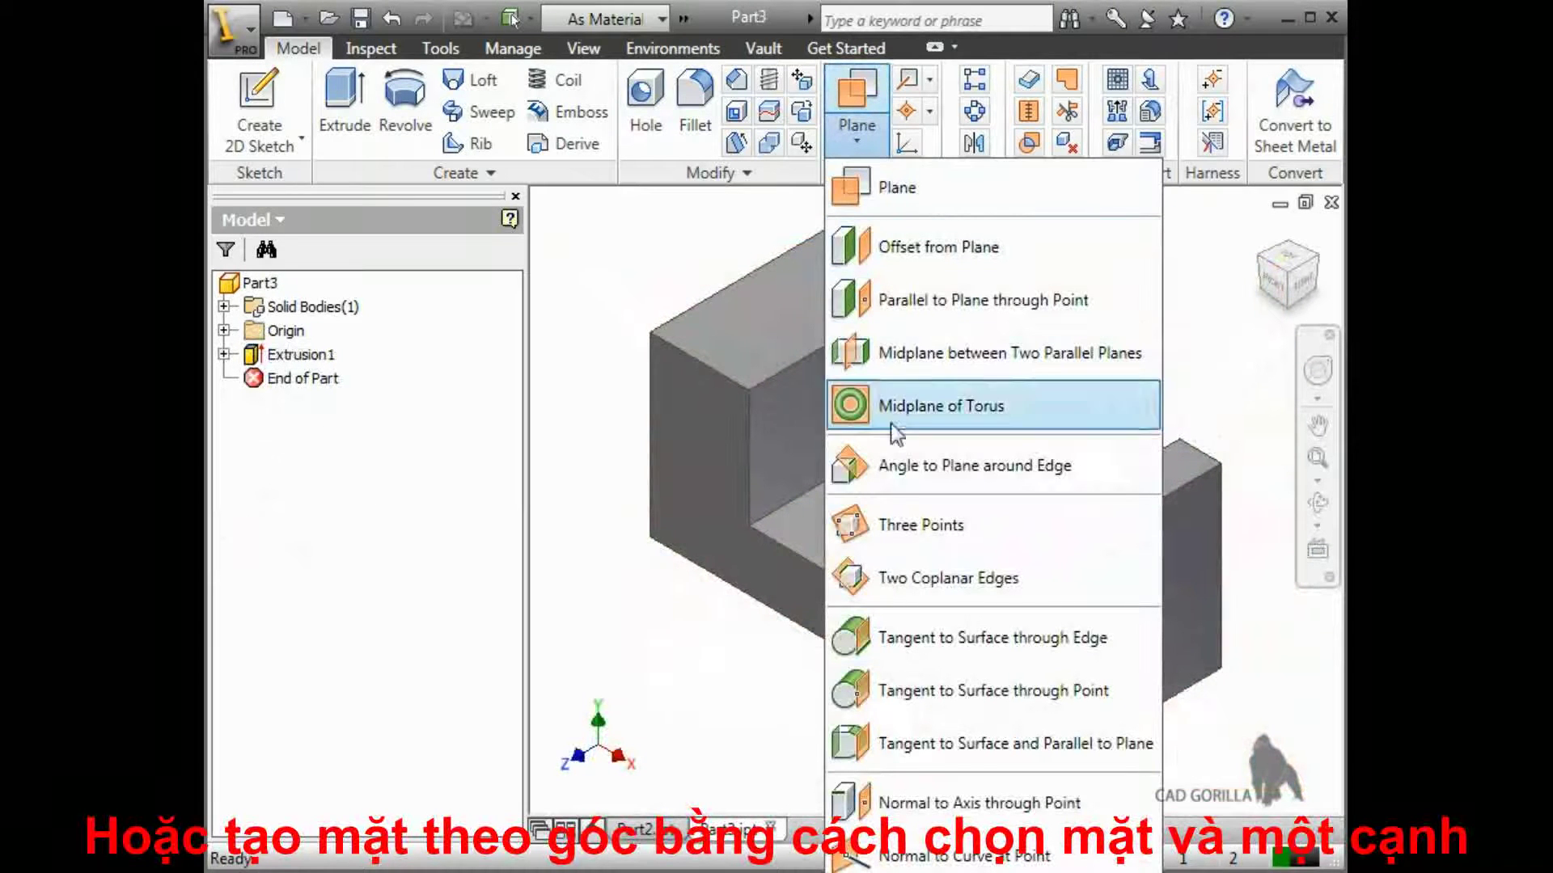
pyautogui.click(896, 471)
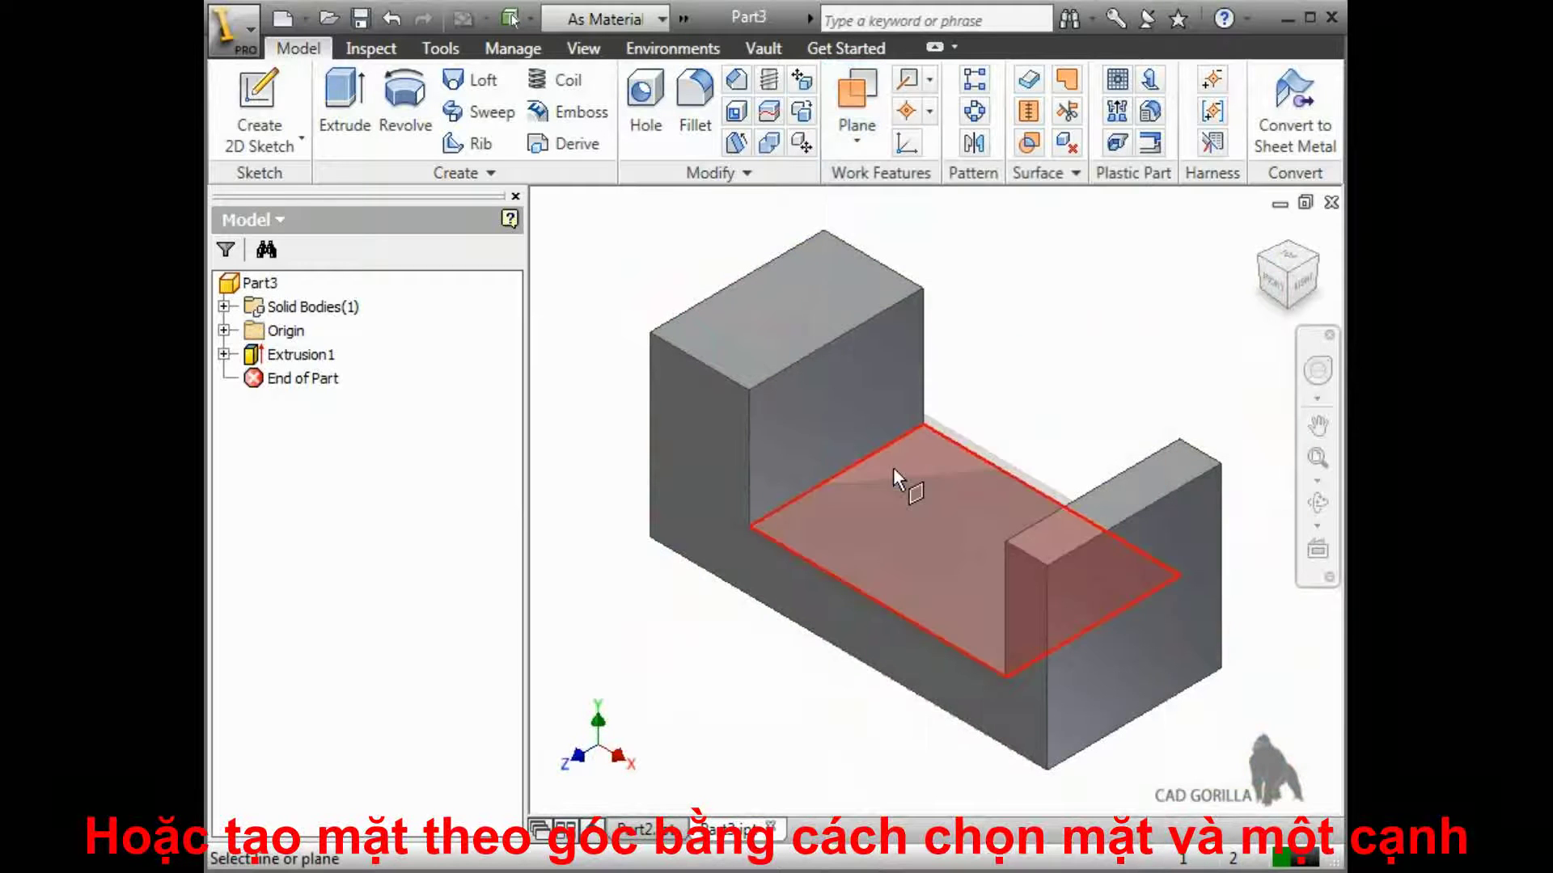
pyautogui.click(796, 346)
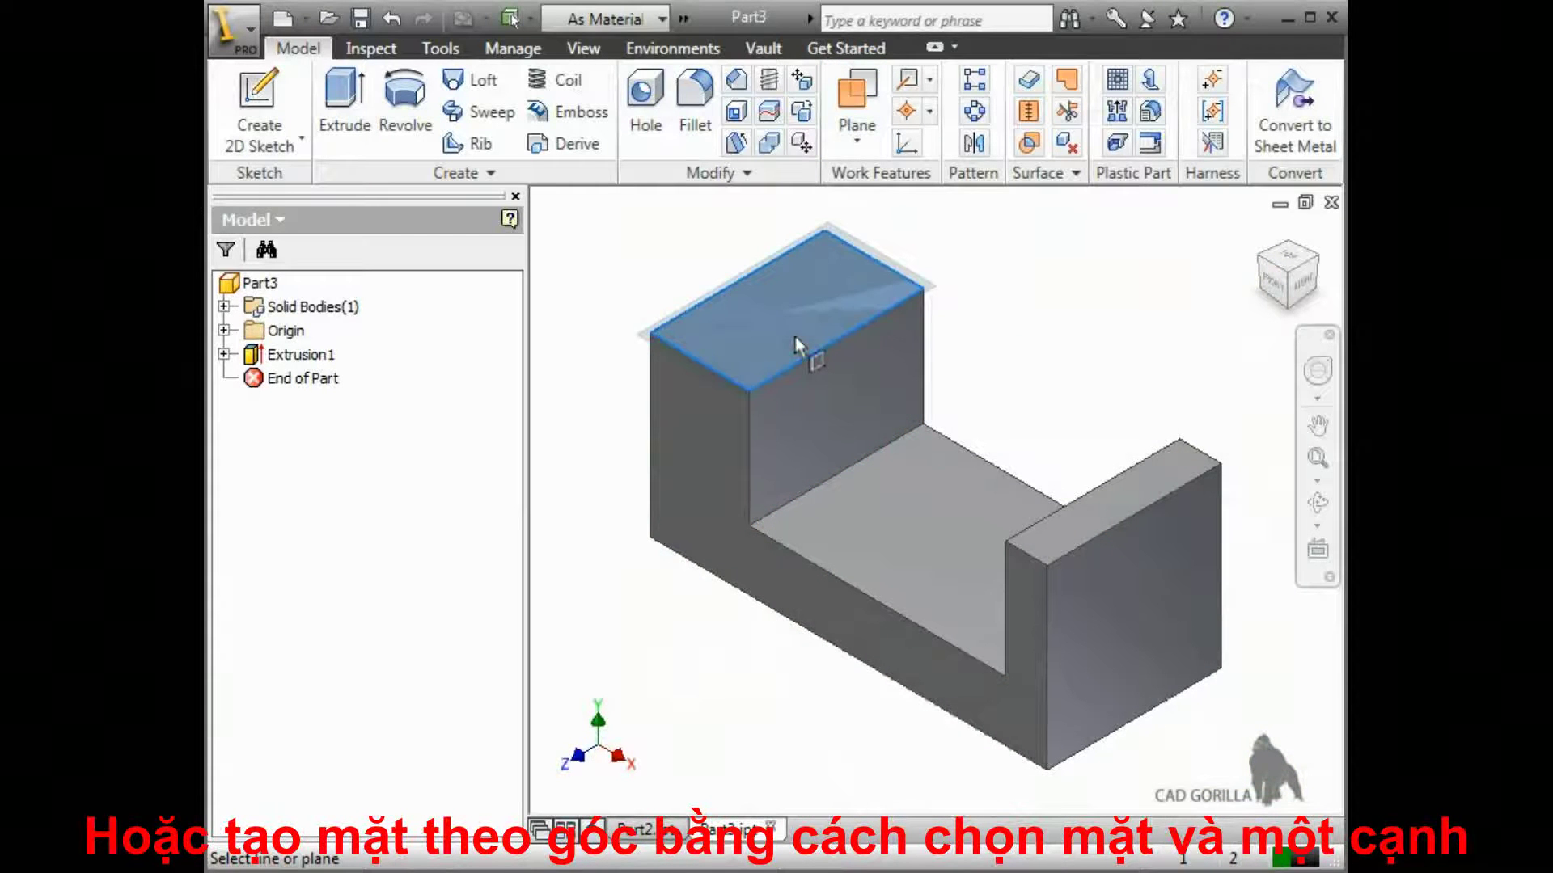
pyautogui.click(811, 374)
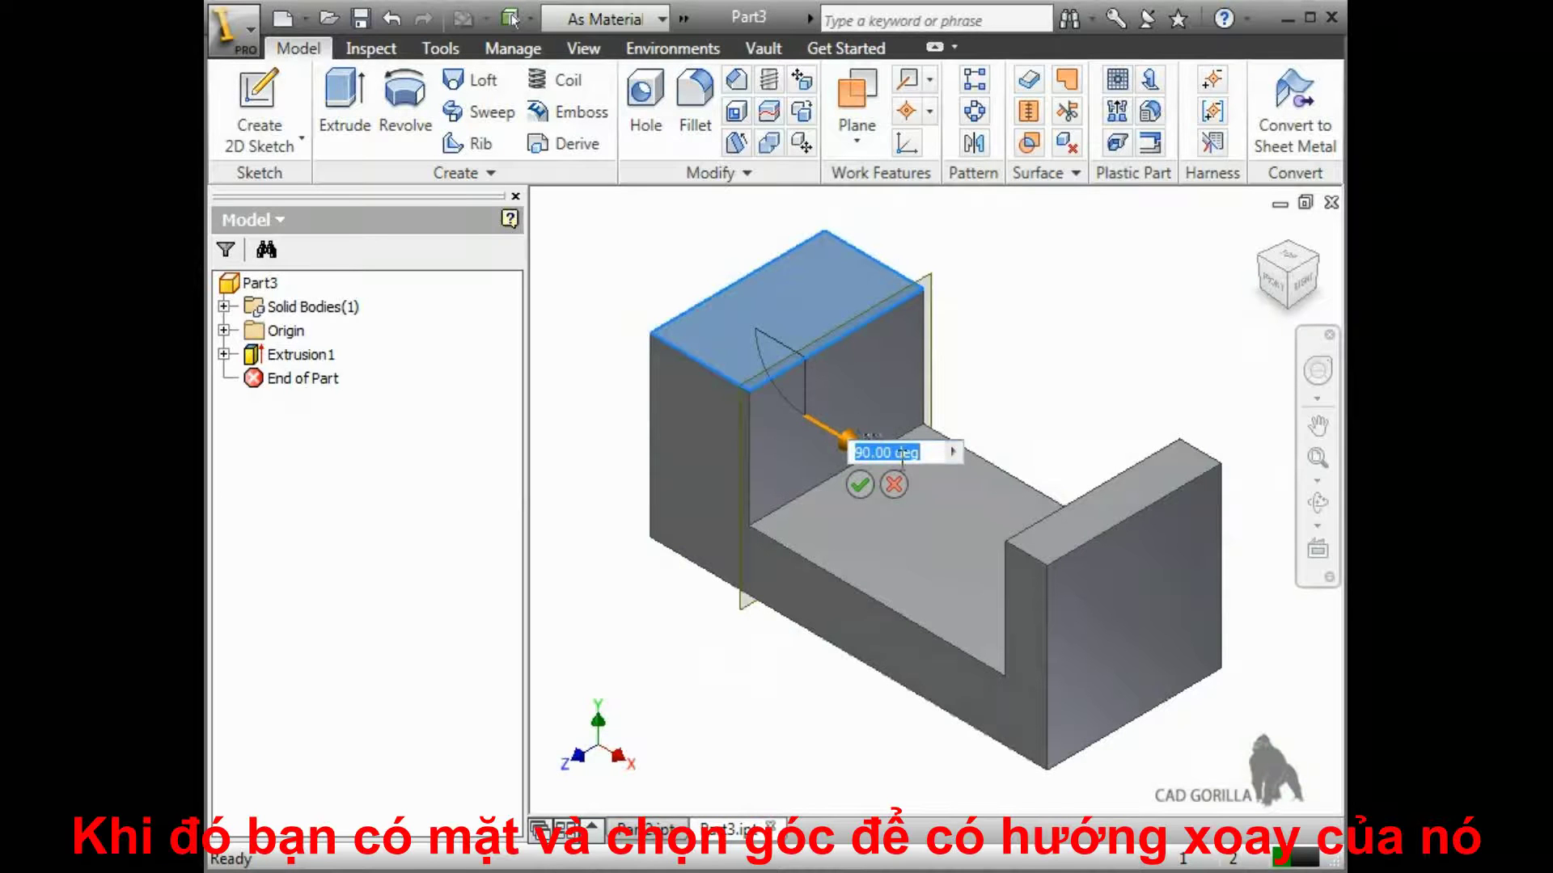
pyautogui.write('45')
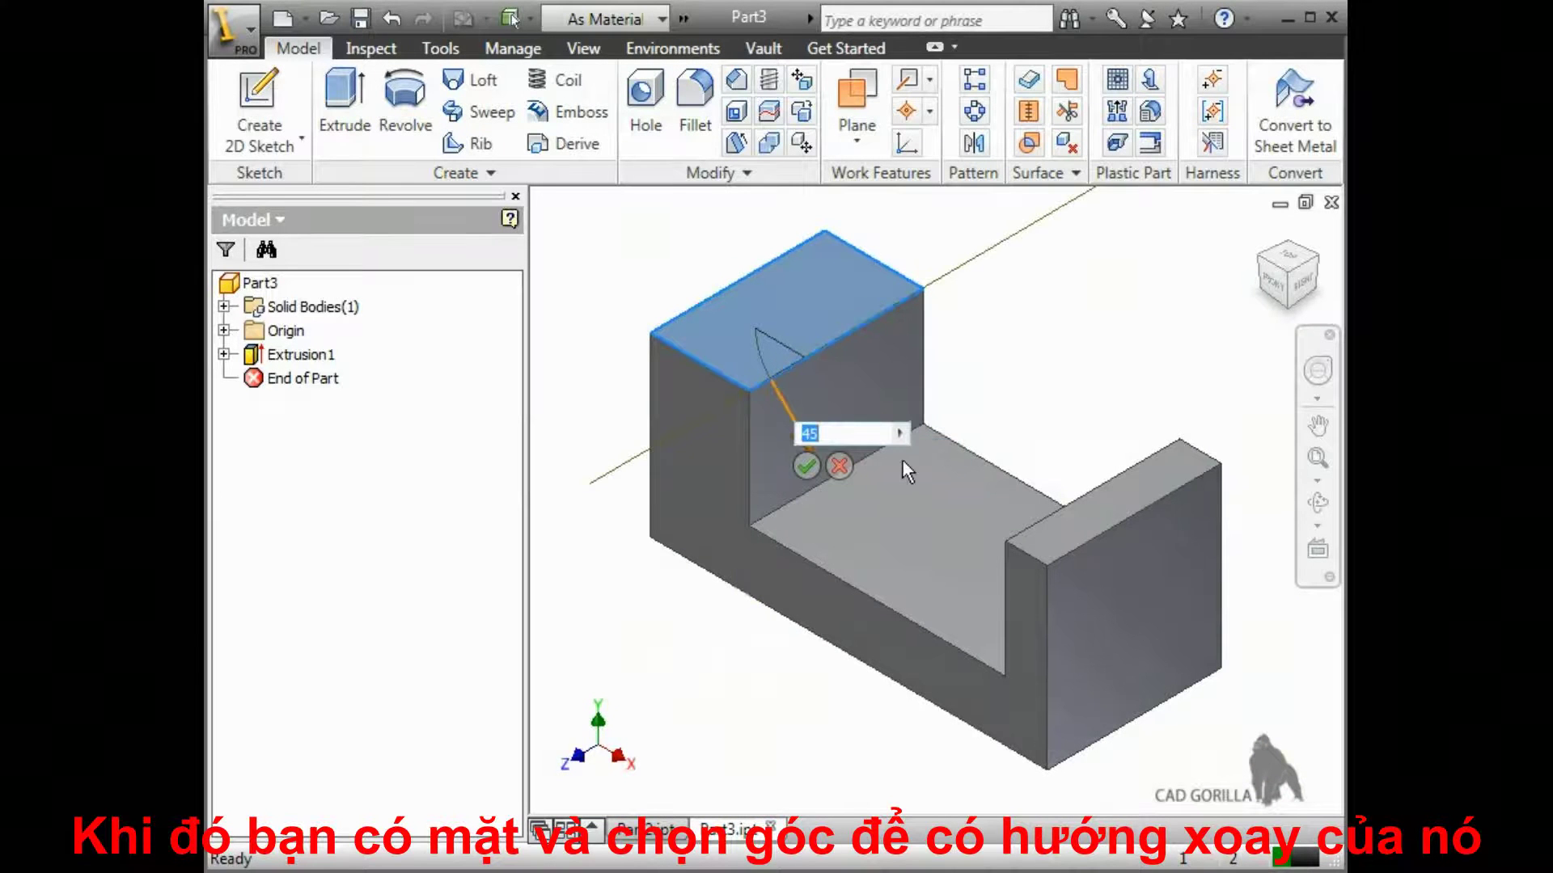
pyautogui.keyDown('shift'); pyautogui.moveTo(903, 461); pyautogui.dragTo(972, 493, button='middle'); pyautogui.keyUp('shift')
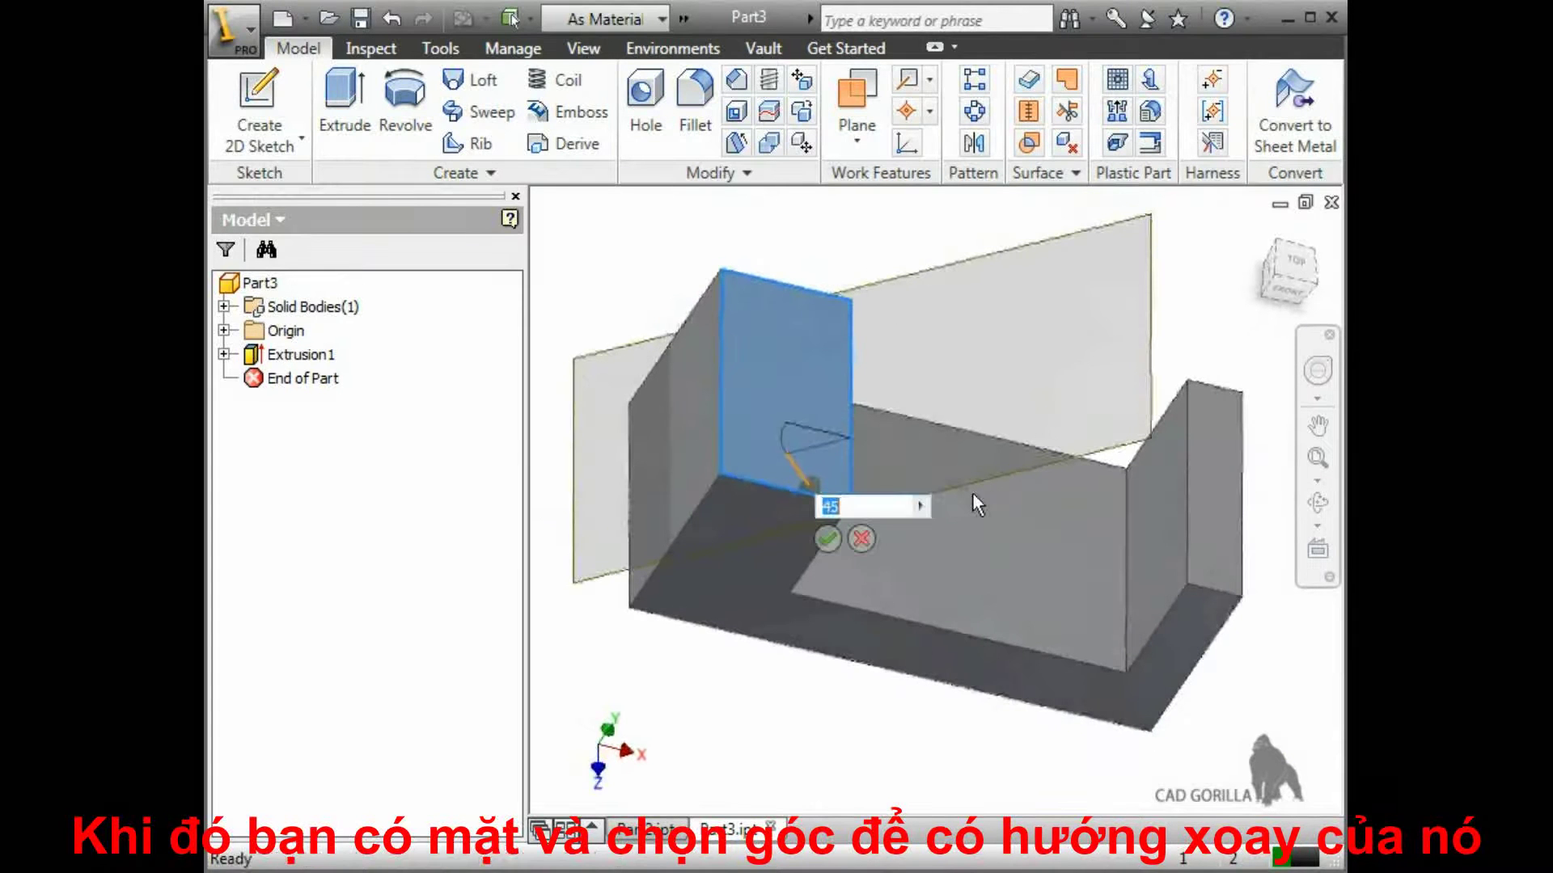
pyautogui.click(833, 543)
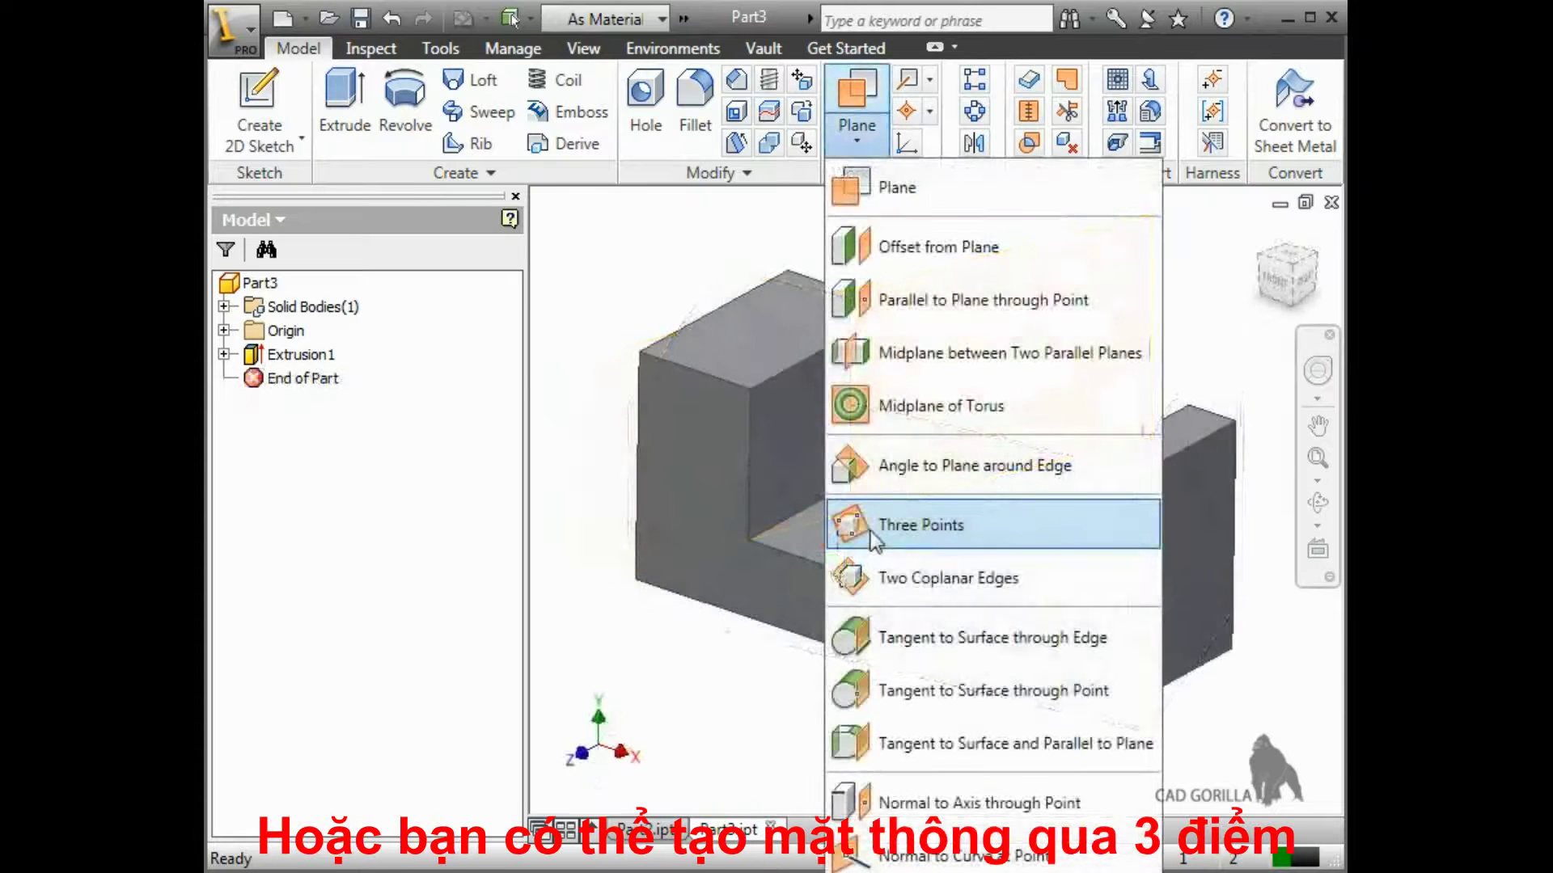
# Create a three-point work plane through the tall upright's inner base corner and the short upright's two inner top corners, and undo it.
pyautogui.click(870, 526)
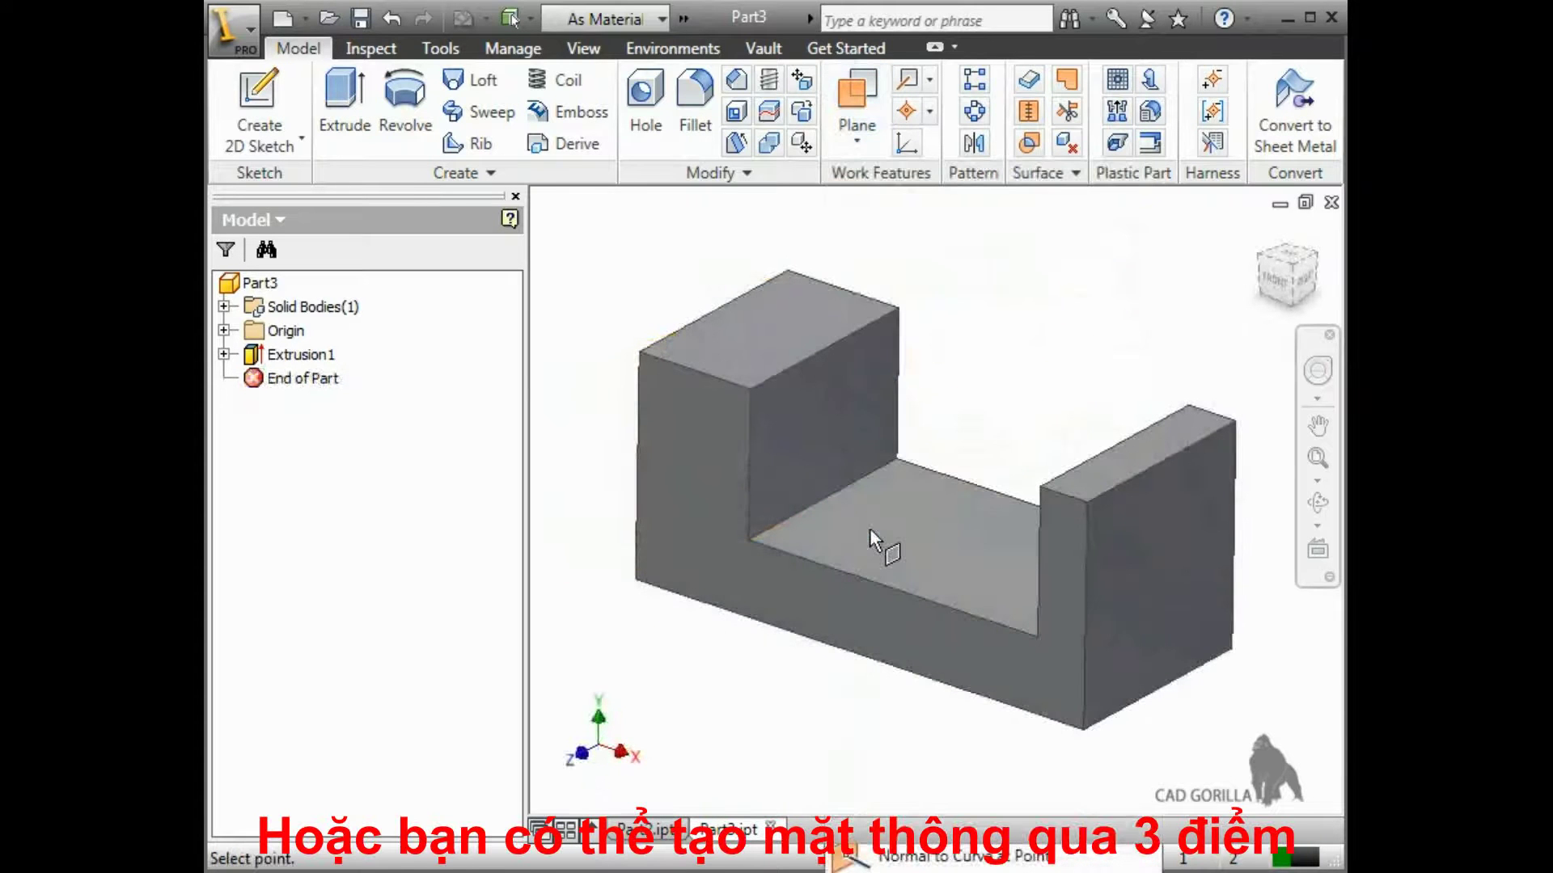
pyautogui.click(749, 539)
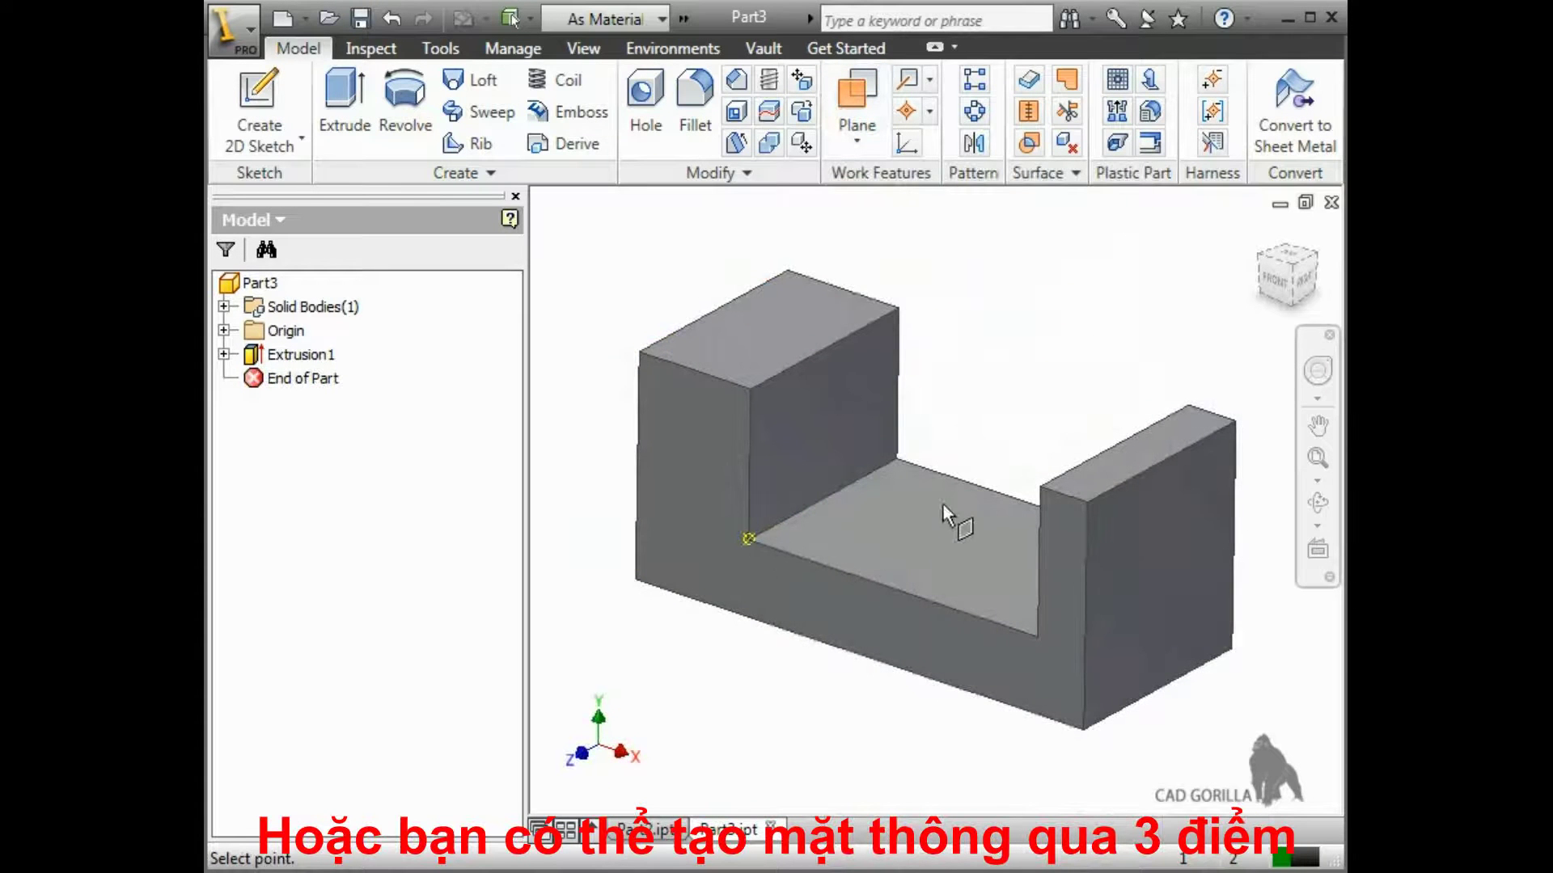
pyautogui.click(1040, 487)
pyautogui.click(1183, 404)
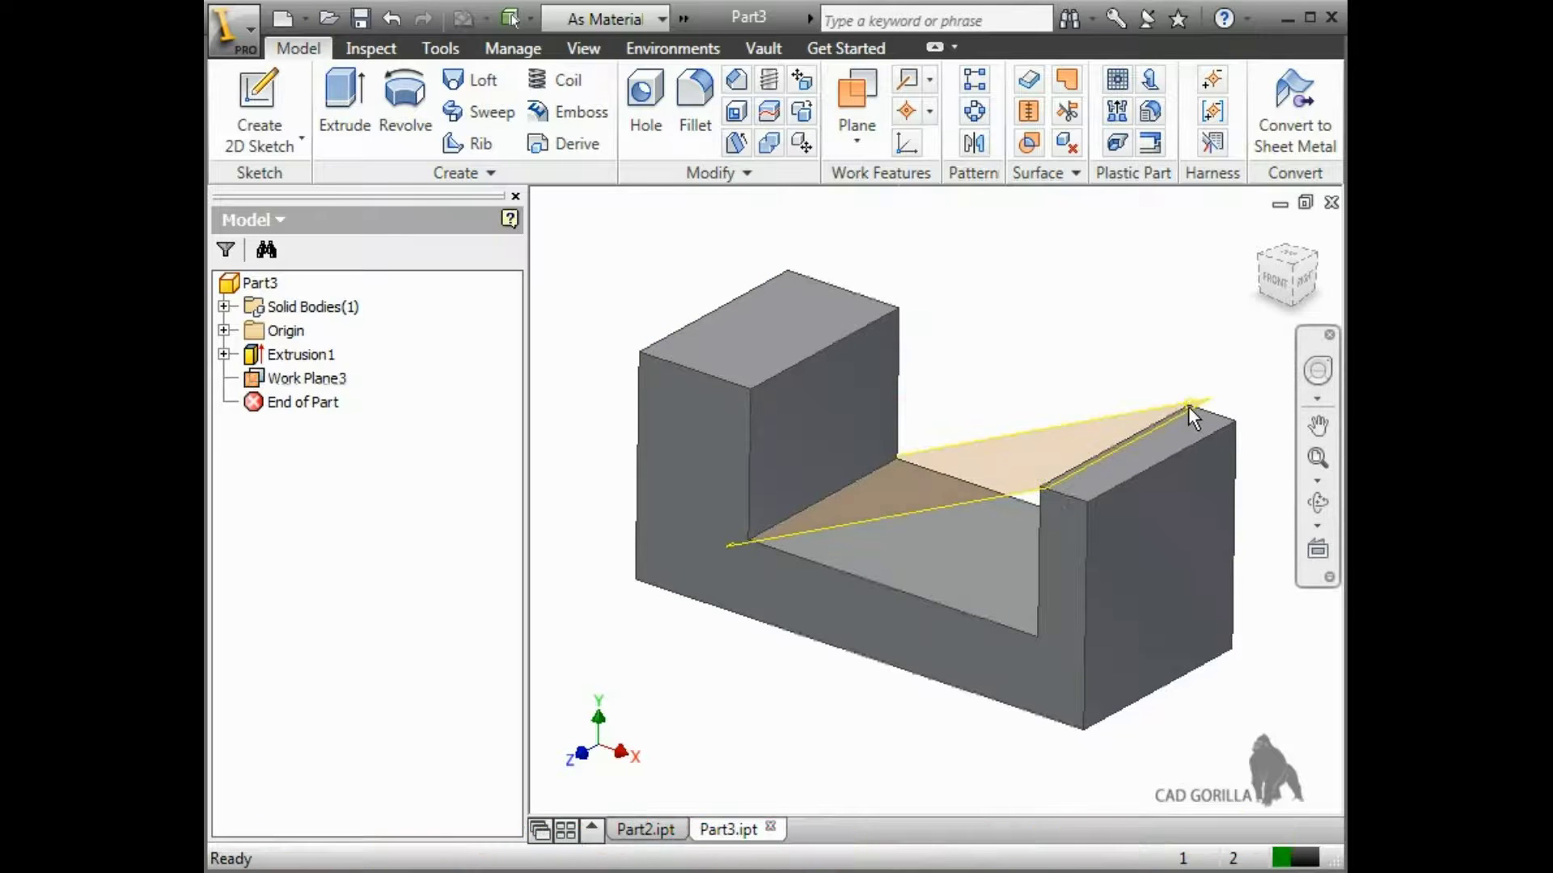
pyautogui.hotkey('ctrl', 'z')
# Create a work plane through two coplanar edges: the tall upright's rear inner vertical edge and the short upright's front inner vertical edge.
pyautogui.click(856, 130)
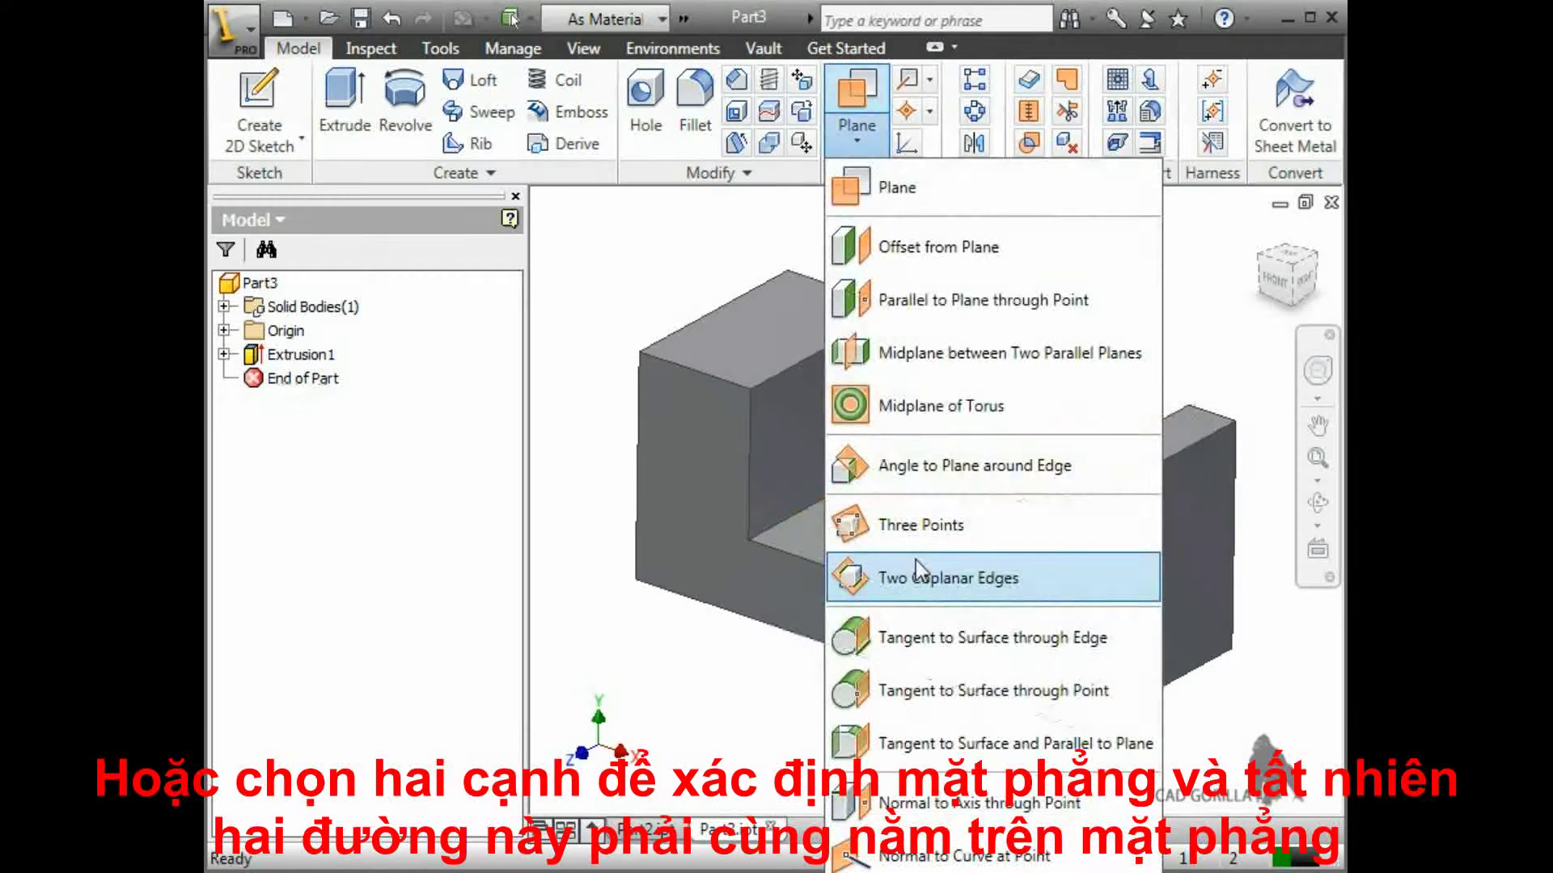
pyautogui.click(915, 559)
pyautogui.click(902, 395)
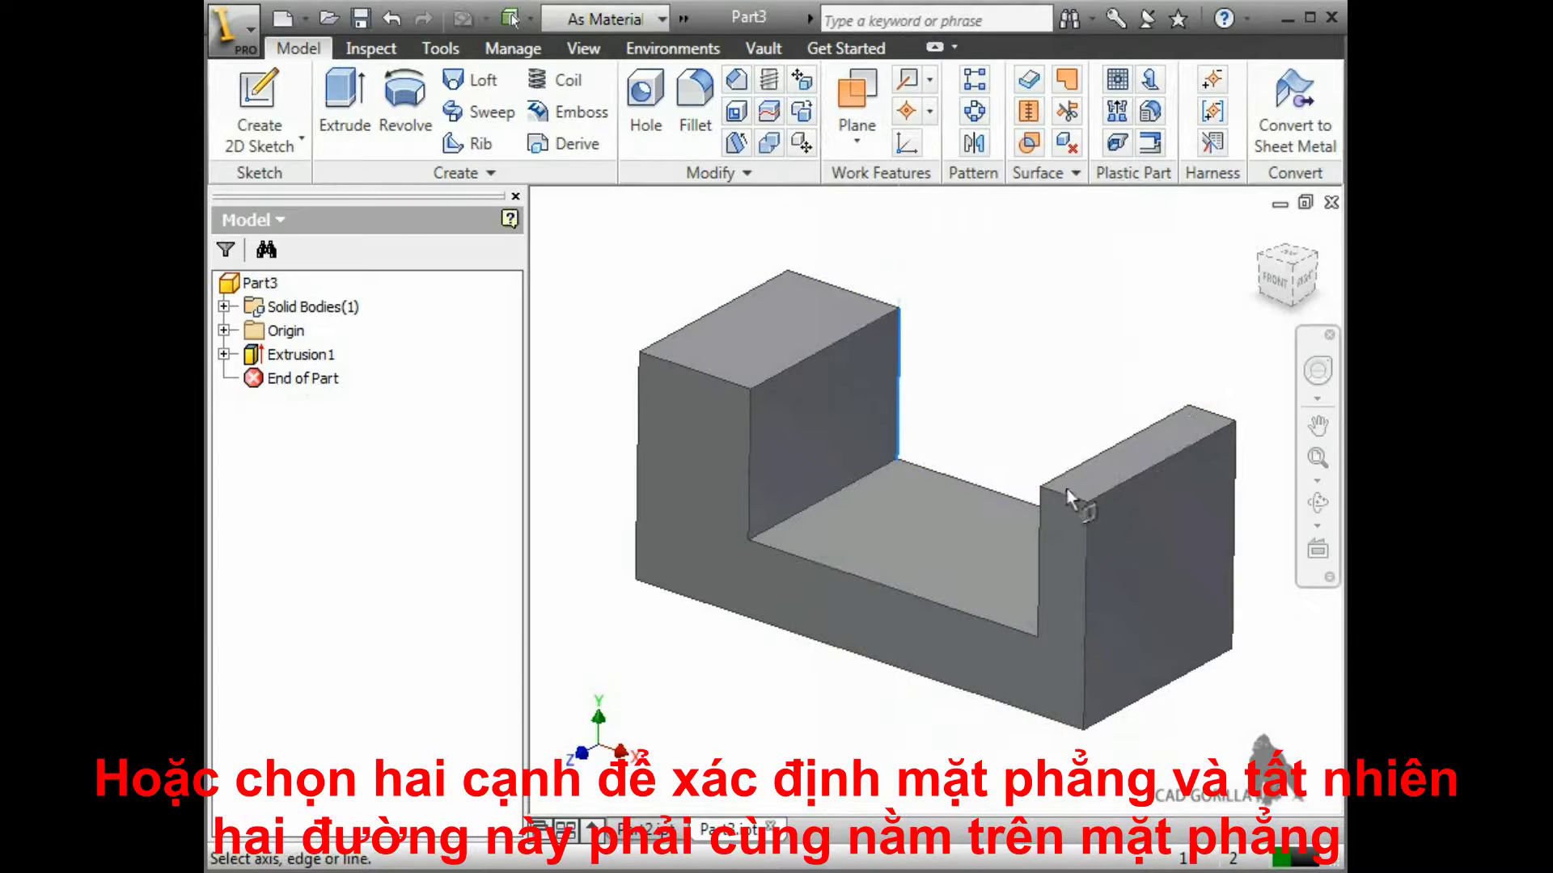
pyautogui.click(1037, 541)
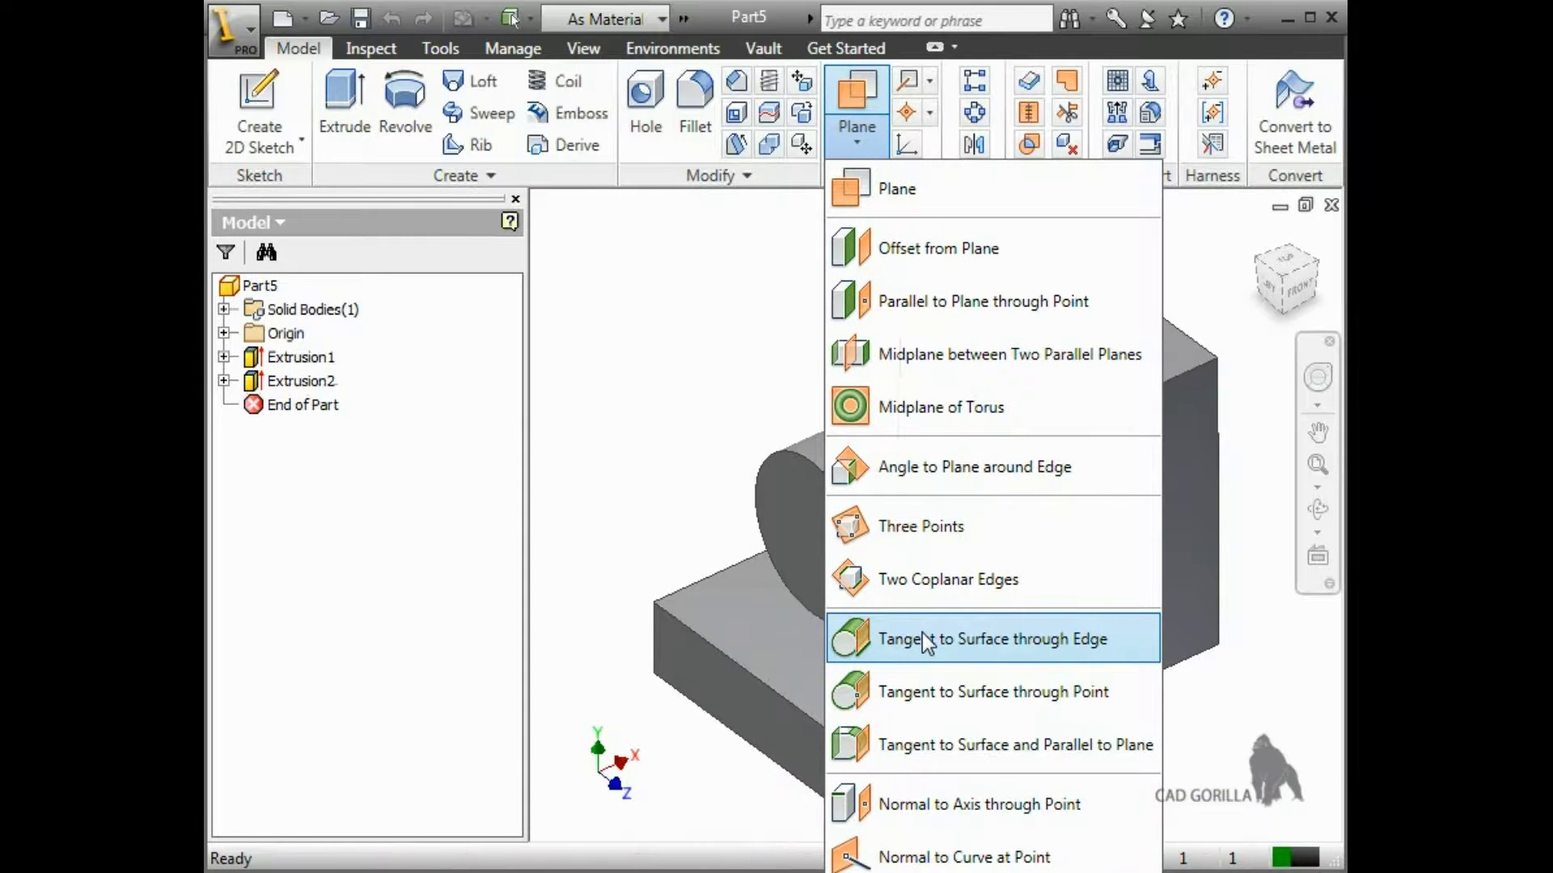
# Create a work plane tangent to the cylinder's surface and passing through the base's long front upper edge.
pyautogui.click(922, 632)
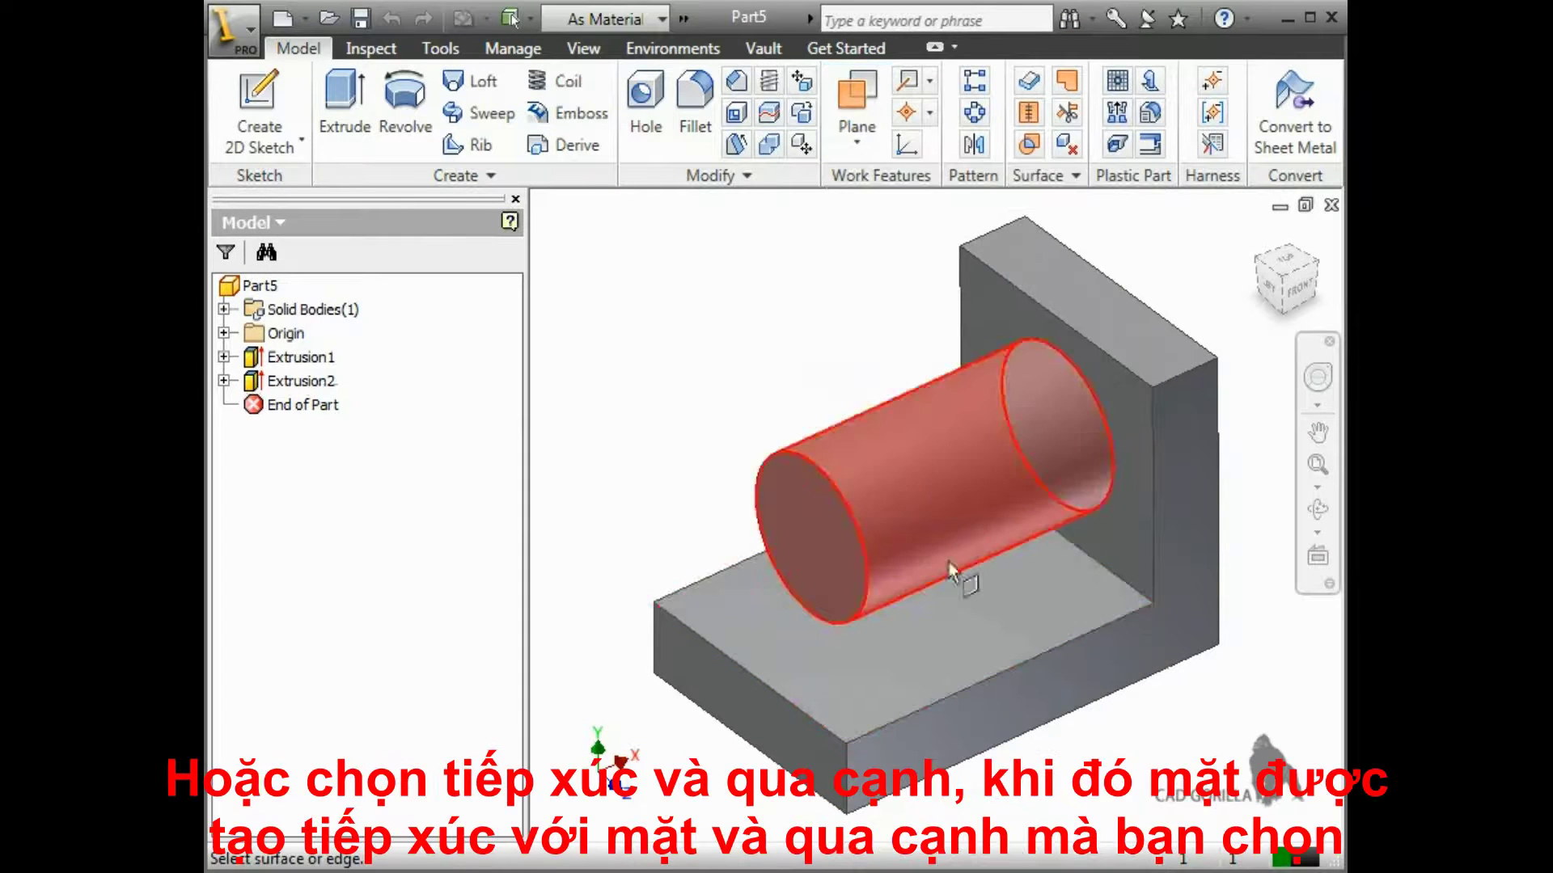
pyautogui.click(935, 478)
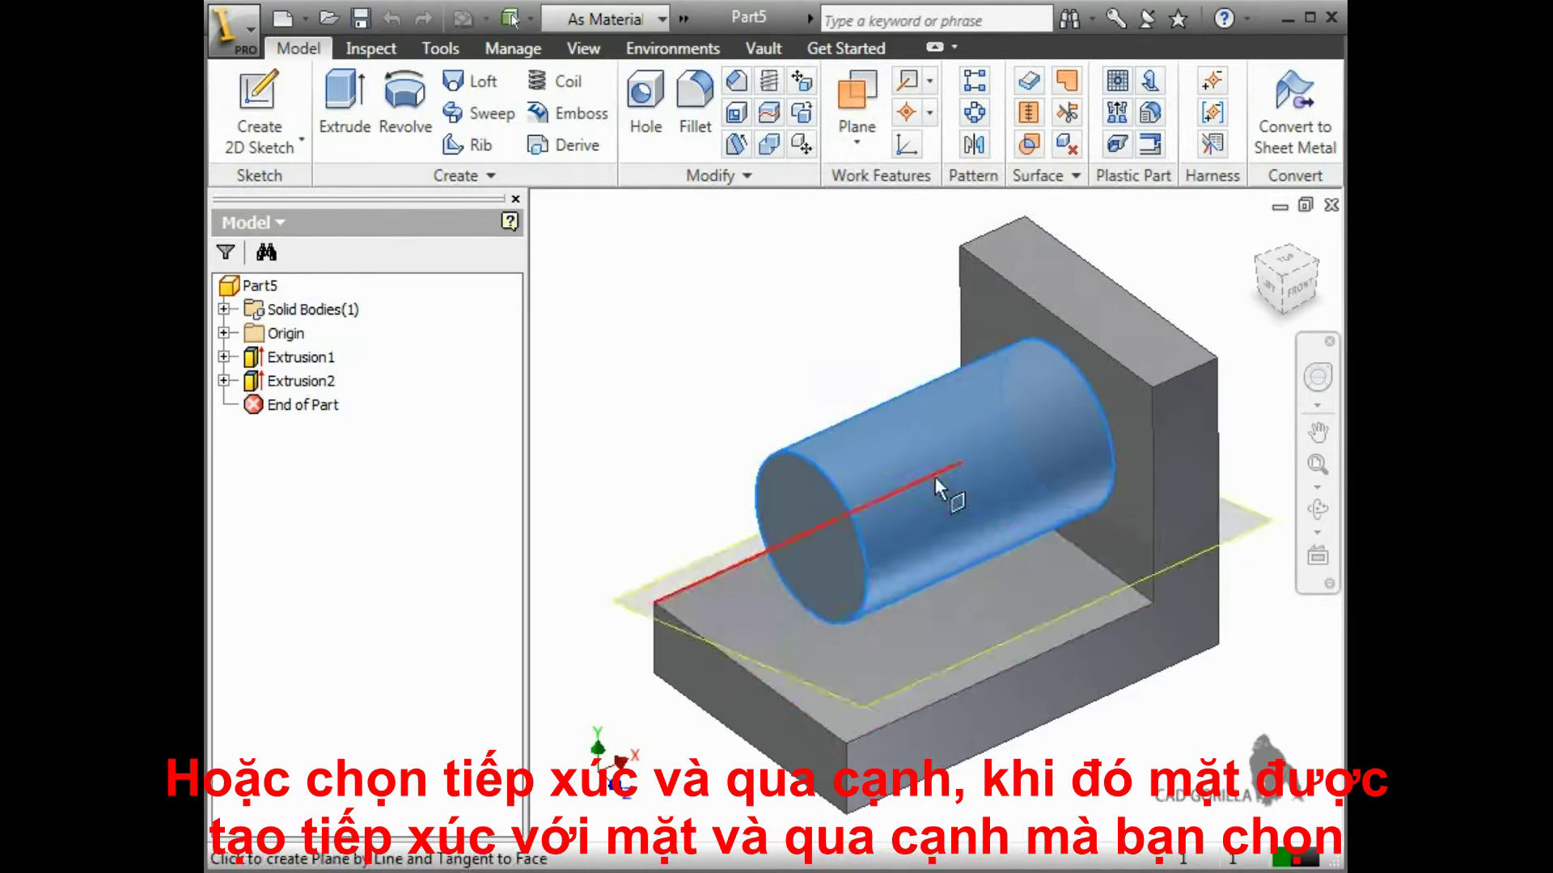
pyautogui.click(993, 679)
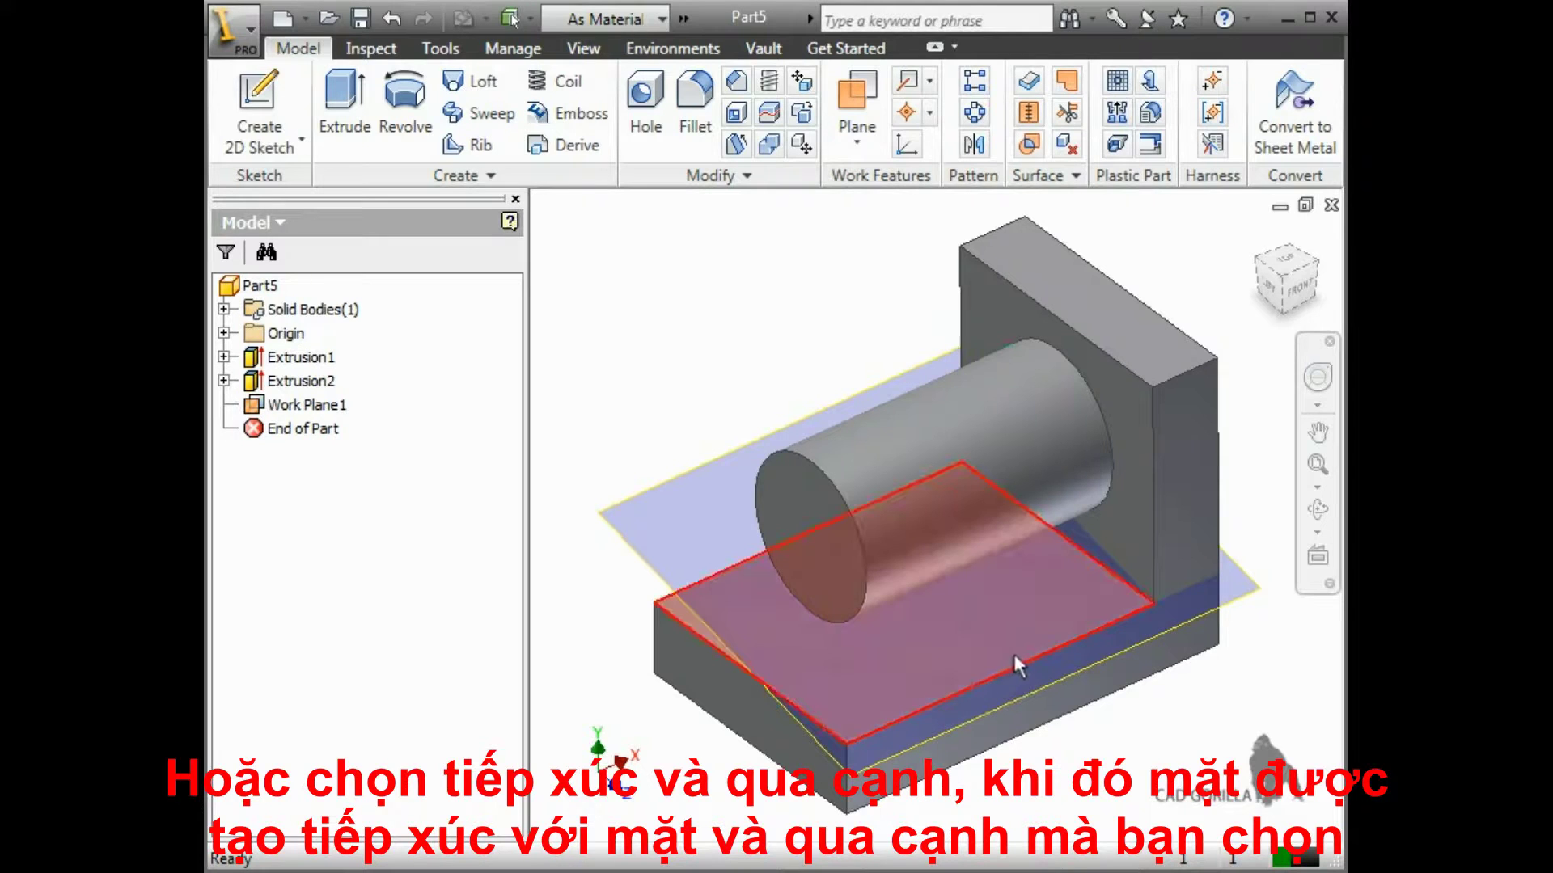
pyautogui.keyDown('shift'); pyautogui.moveTo(988, 683); pyautogui.dragTo(1044, 643, button='middle'); pyautogui.keyUp('shift')
# Create a work plane tangent to the cylinder's surface through the work point on the rim of its free end.
pyautogui.click(856, 133)
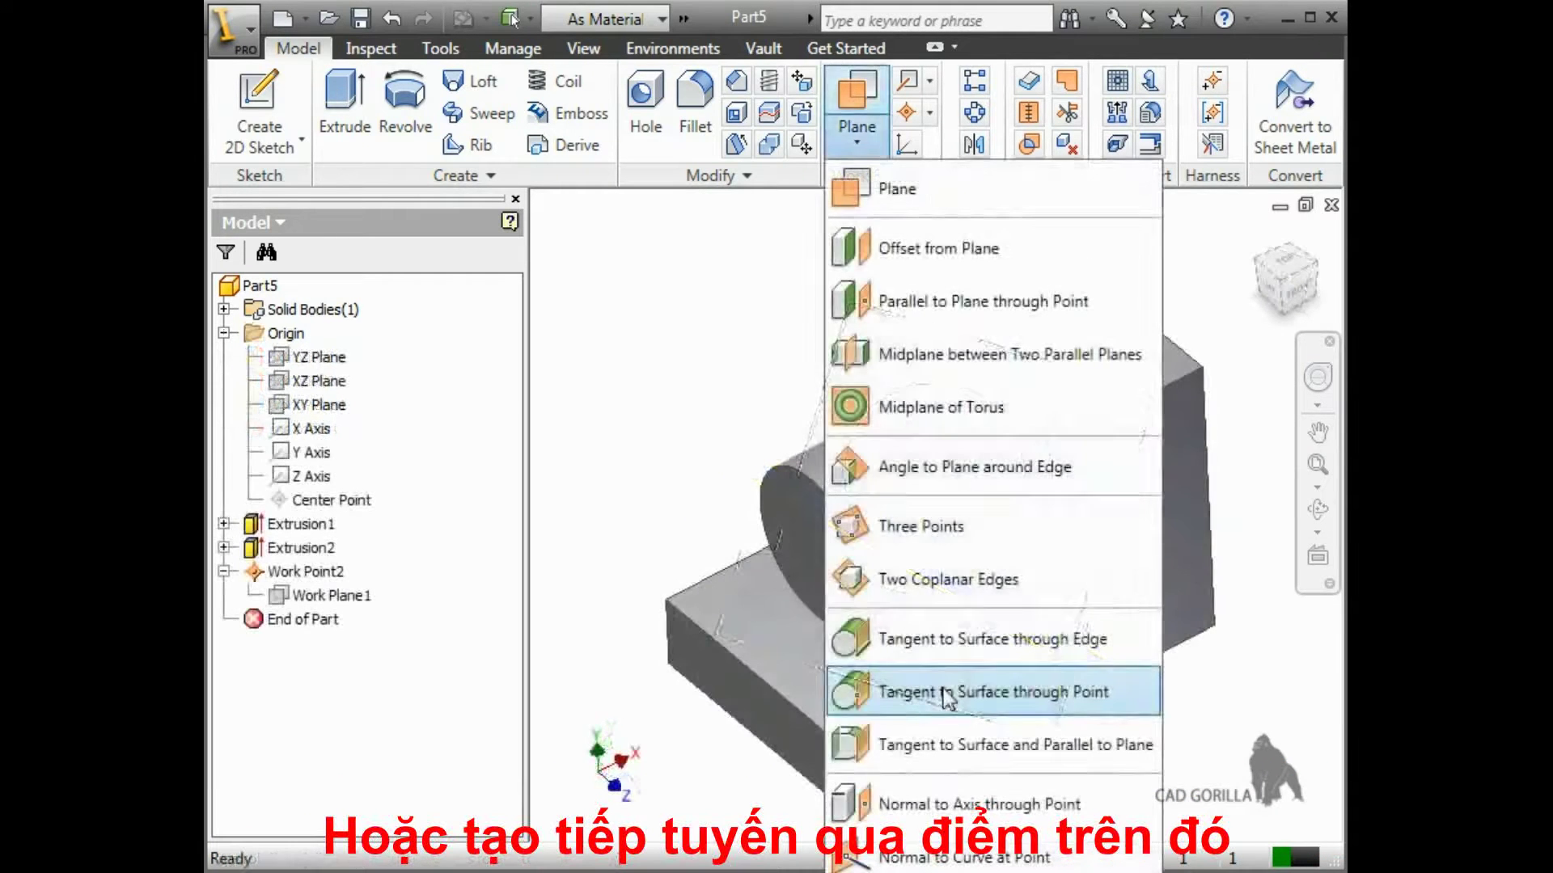
pyautogui.click(943, 689)
pyautogui.click(890, 513)
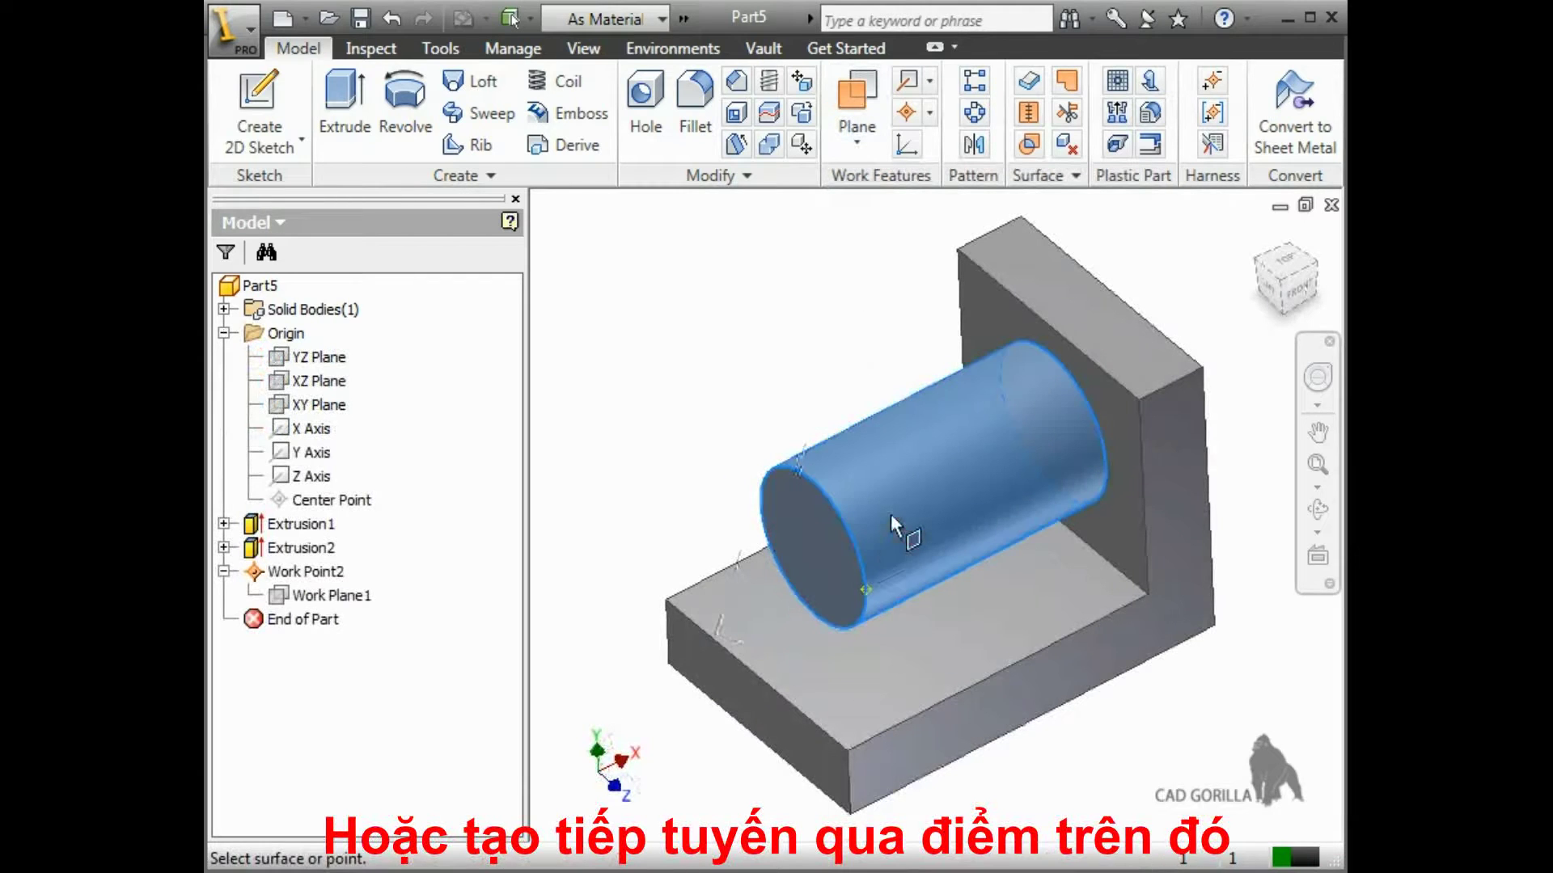
pyautogui.click(866, 590)
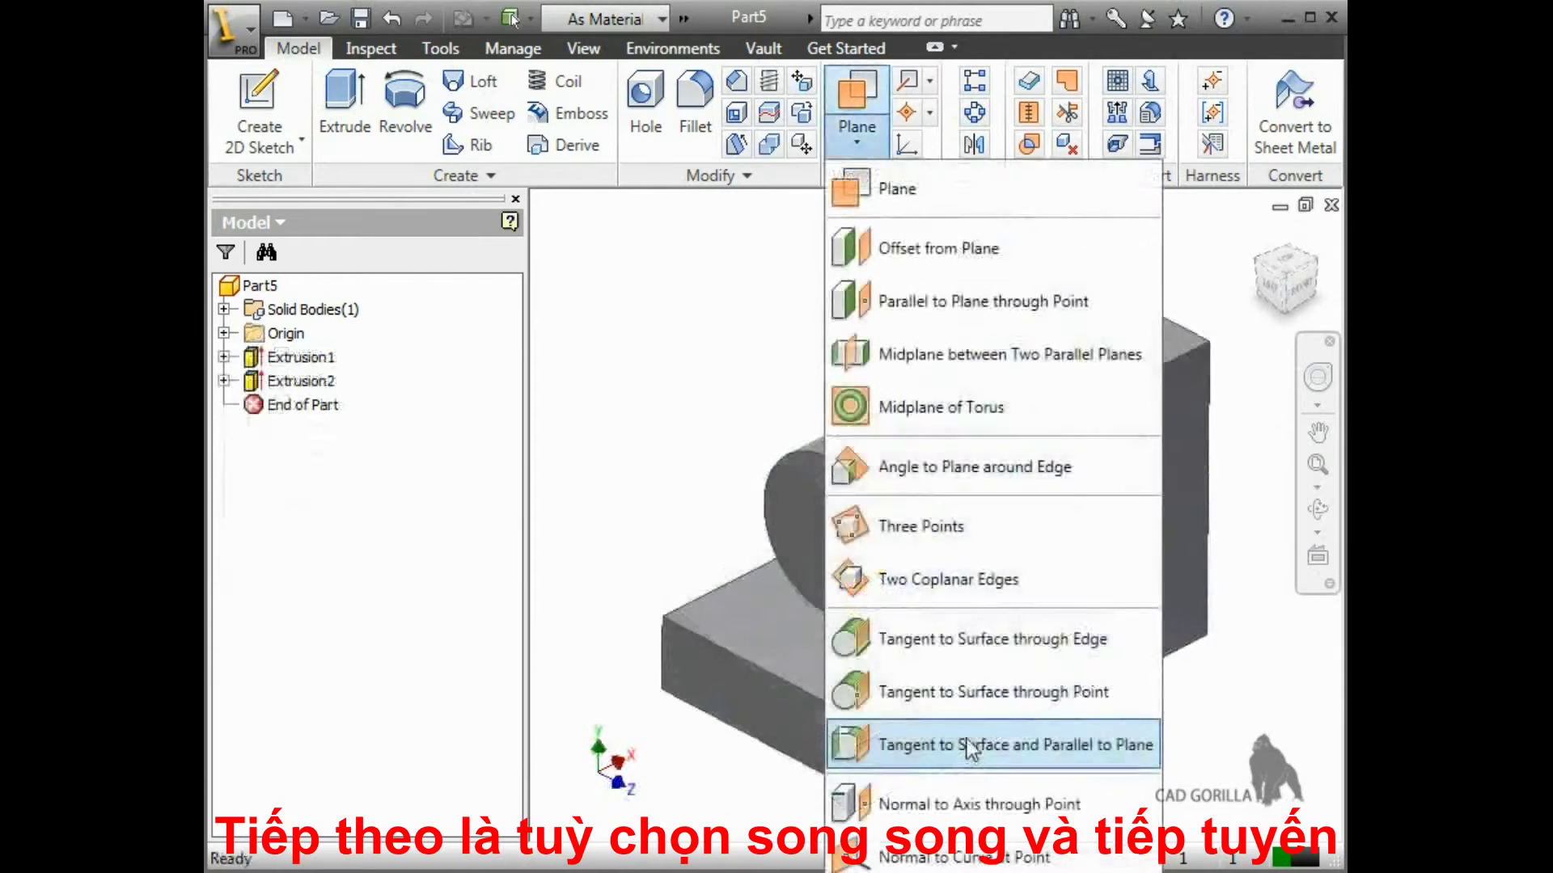
# Create a work plane tangent to the cylinder's surface and parallel to the part's L-shaped side face.
pyautogui.click(967, 743)
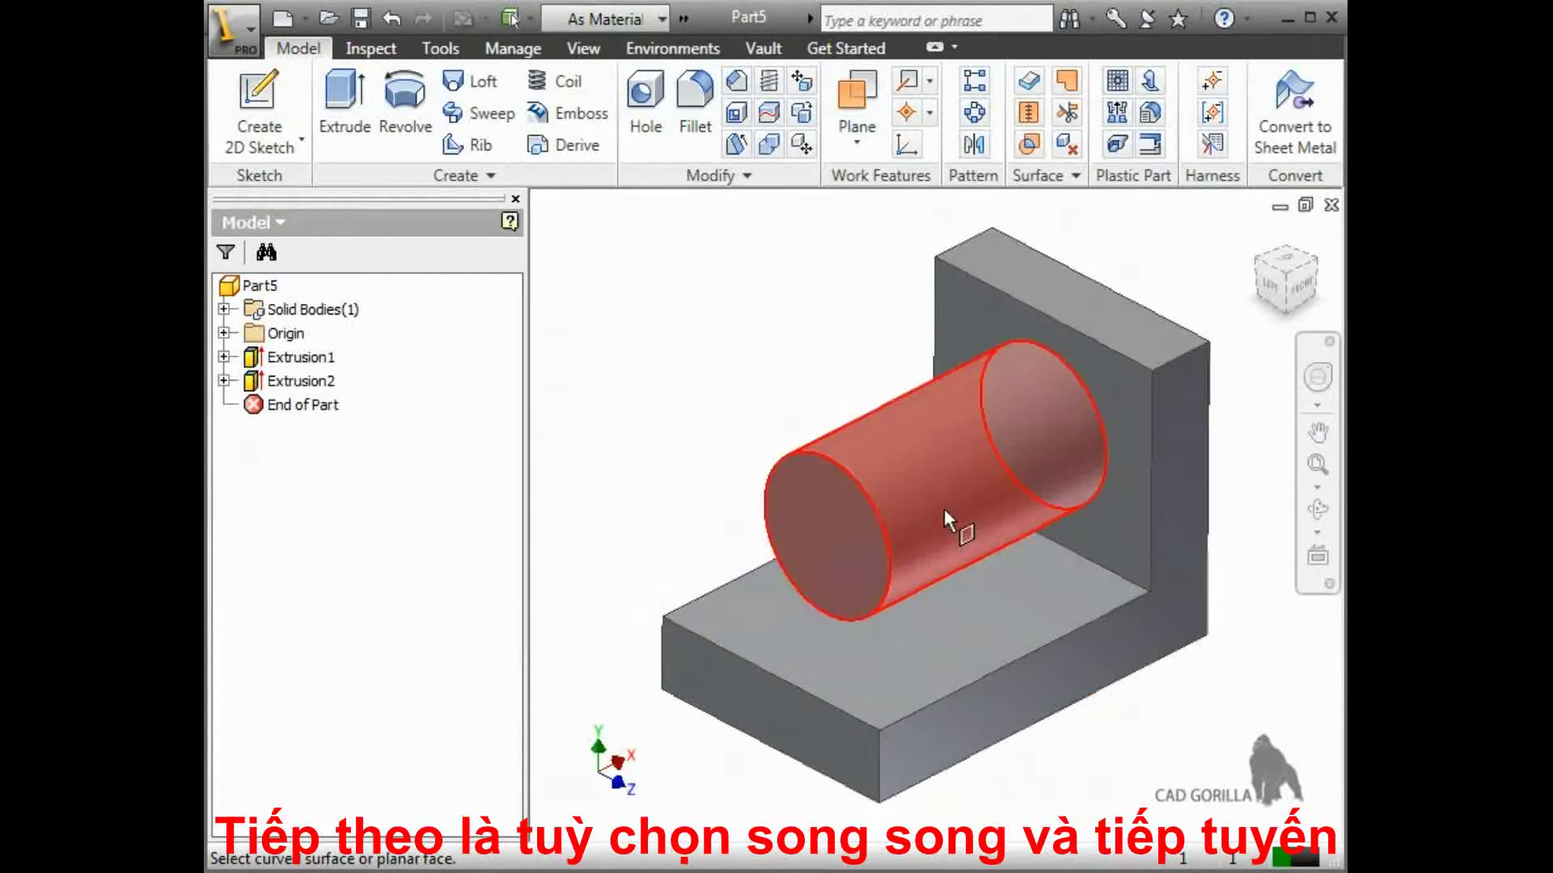
pyautogui.click(944, 508)
pyautogui.click(1055, 672)
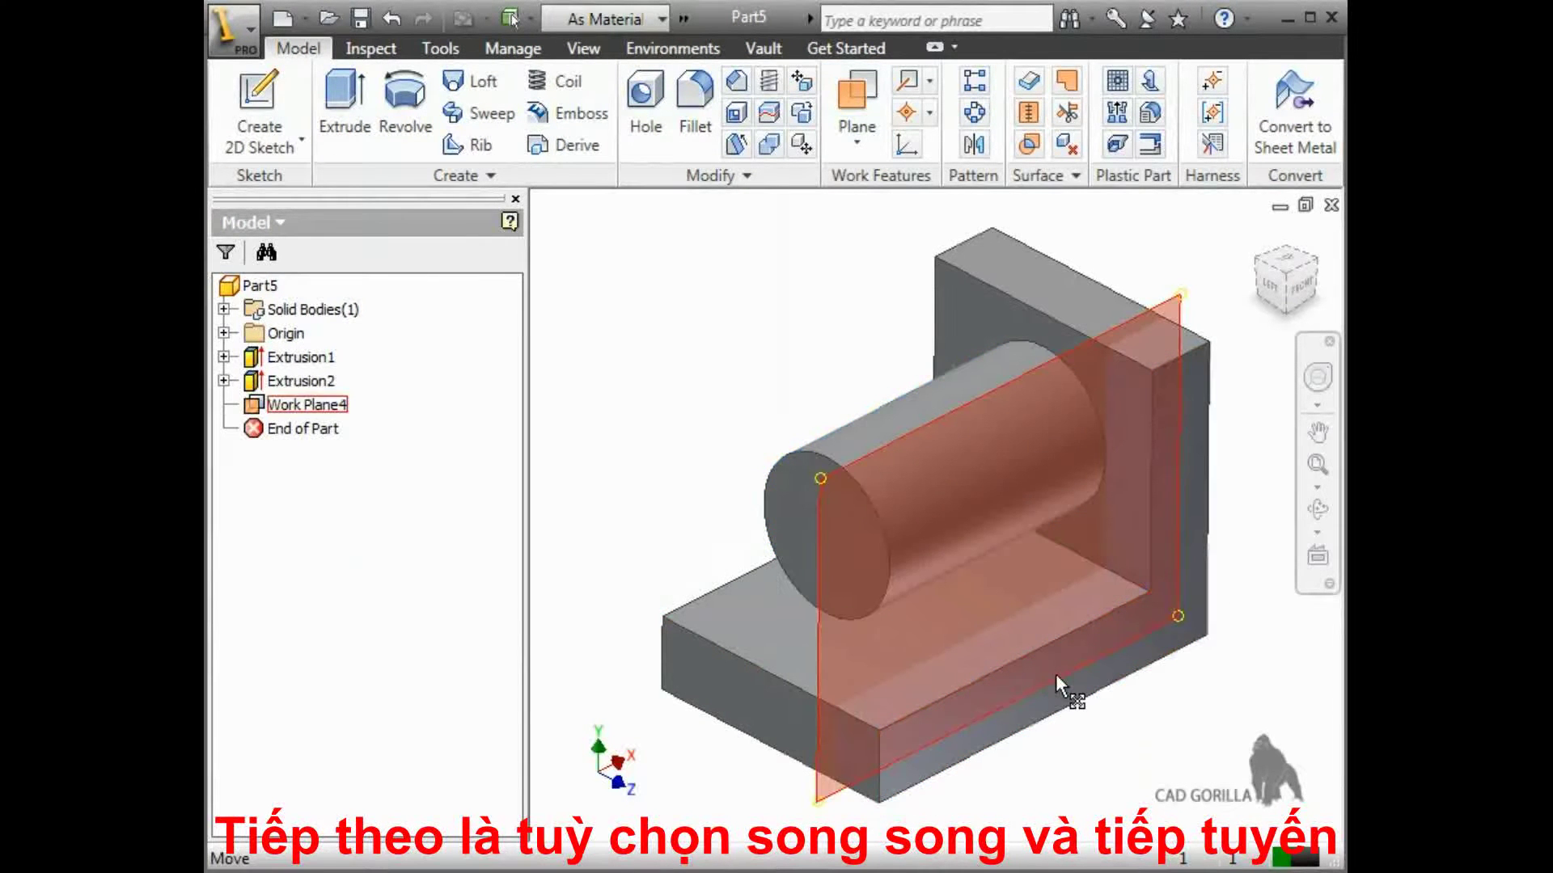
pyautogui.keyDown('shift'); pyautogui.moveTo(1069, 659); pyautogui.dragTo(1105, 626, button='middle'); pyautogui.keyUp('shift')
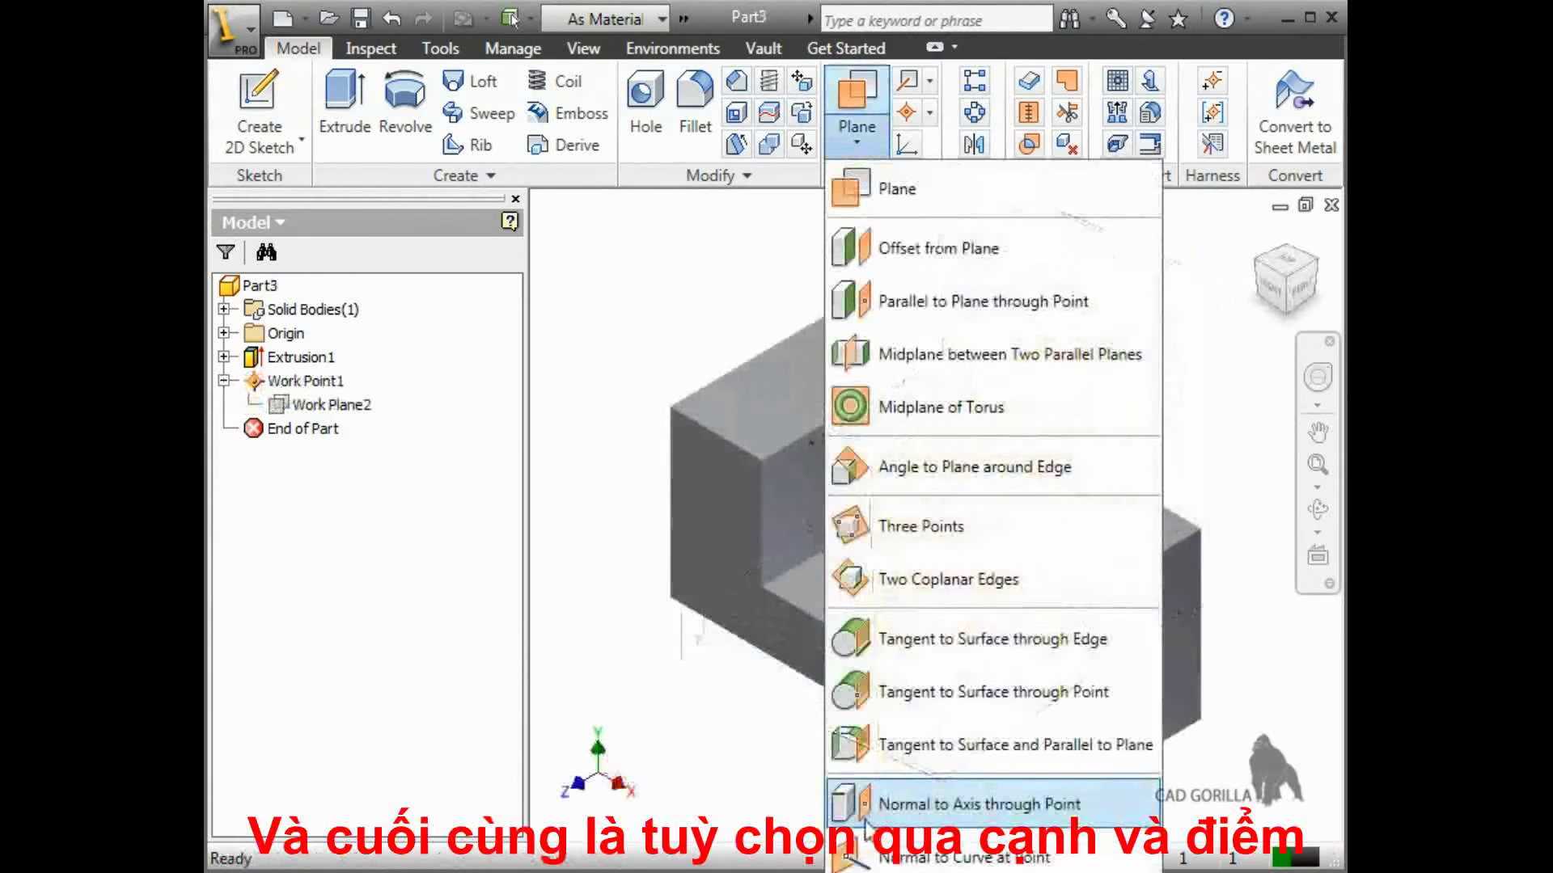
# In Part3, create a work plane normal to the short upright's outer front vertical edge, passing through the floating work point.
pyautogui.click(866, 812)
pyautogui.click(1039, 705)
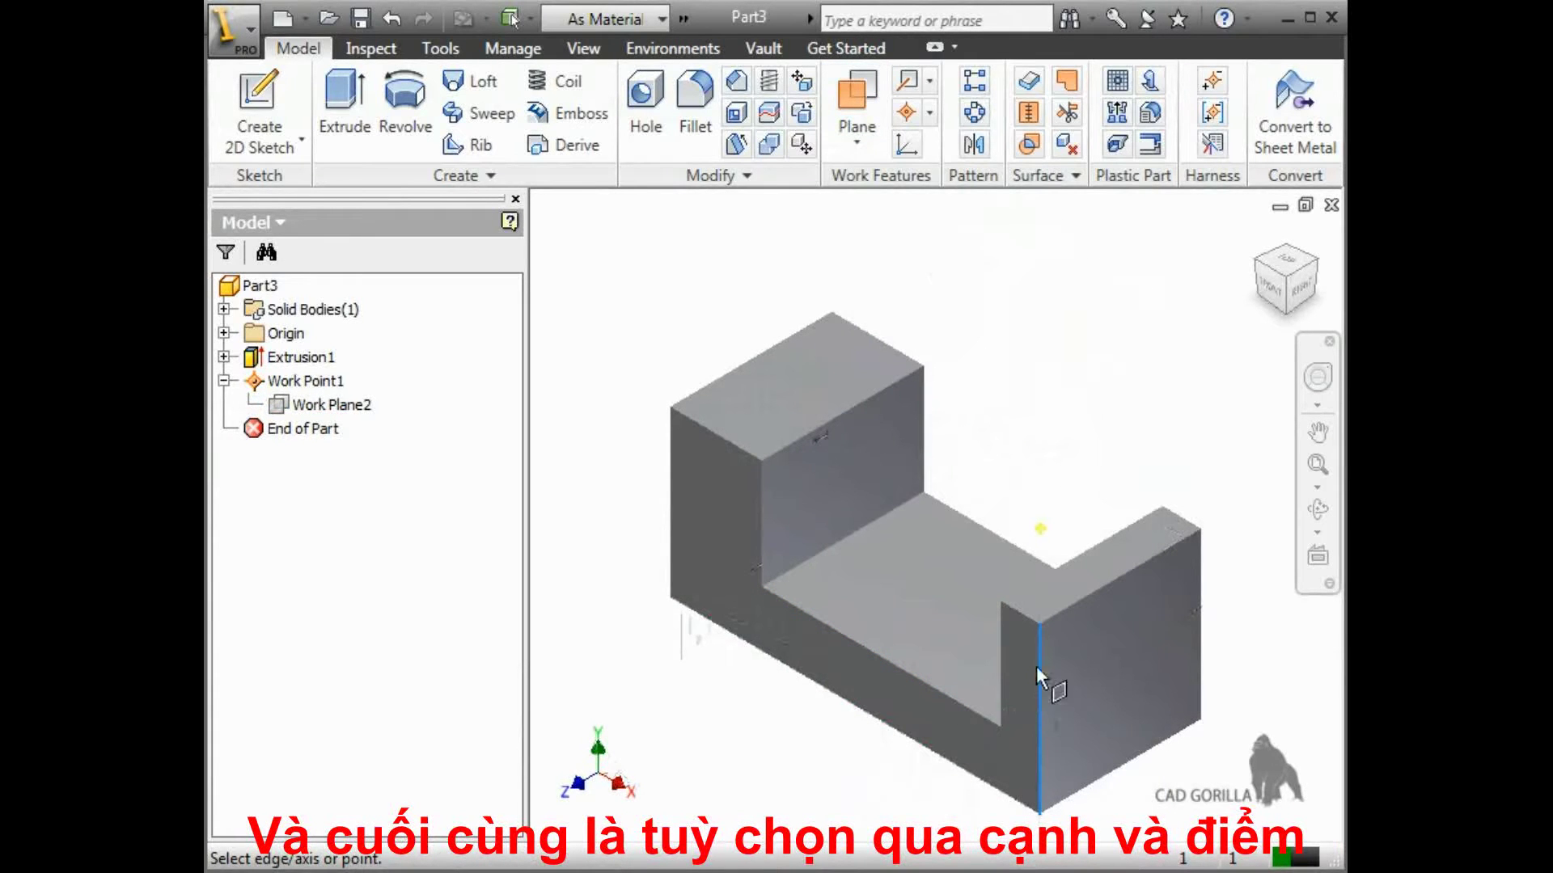
pyautogui.click(1040, 530)
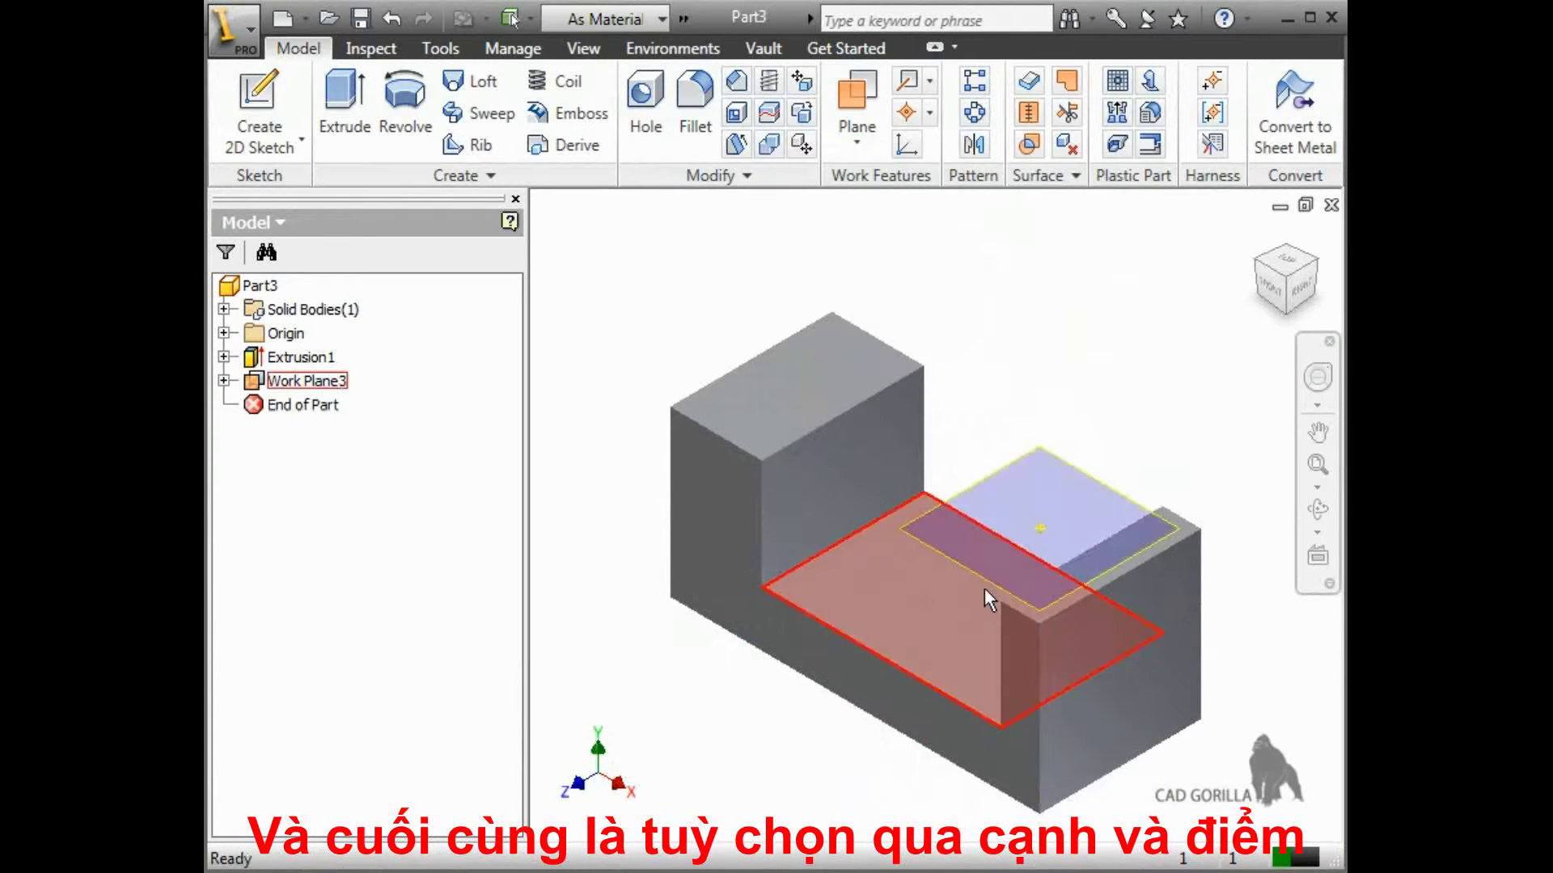
pyautogui.moveTo(962, 672)
pyautogui.keyDown('shift'); pyautogui.mouseDown(button='middle')
pyautogui.moveTo(973, 606)
pyautogui.moveTo(960, 676)
pyautogui.mouseUp(button='middle'); pyautogui.keyUp('shift')
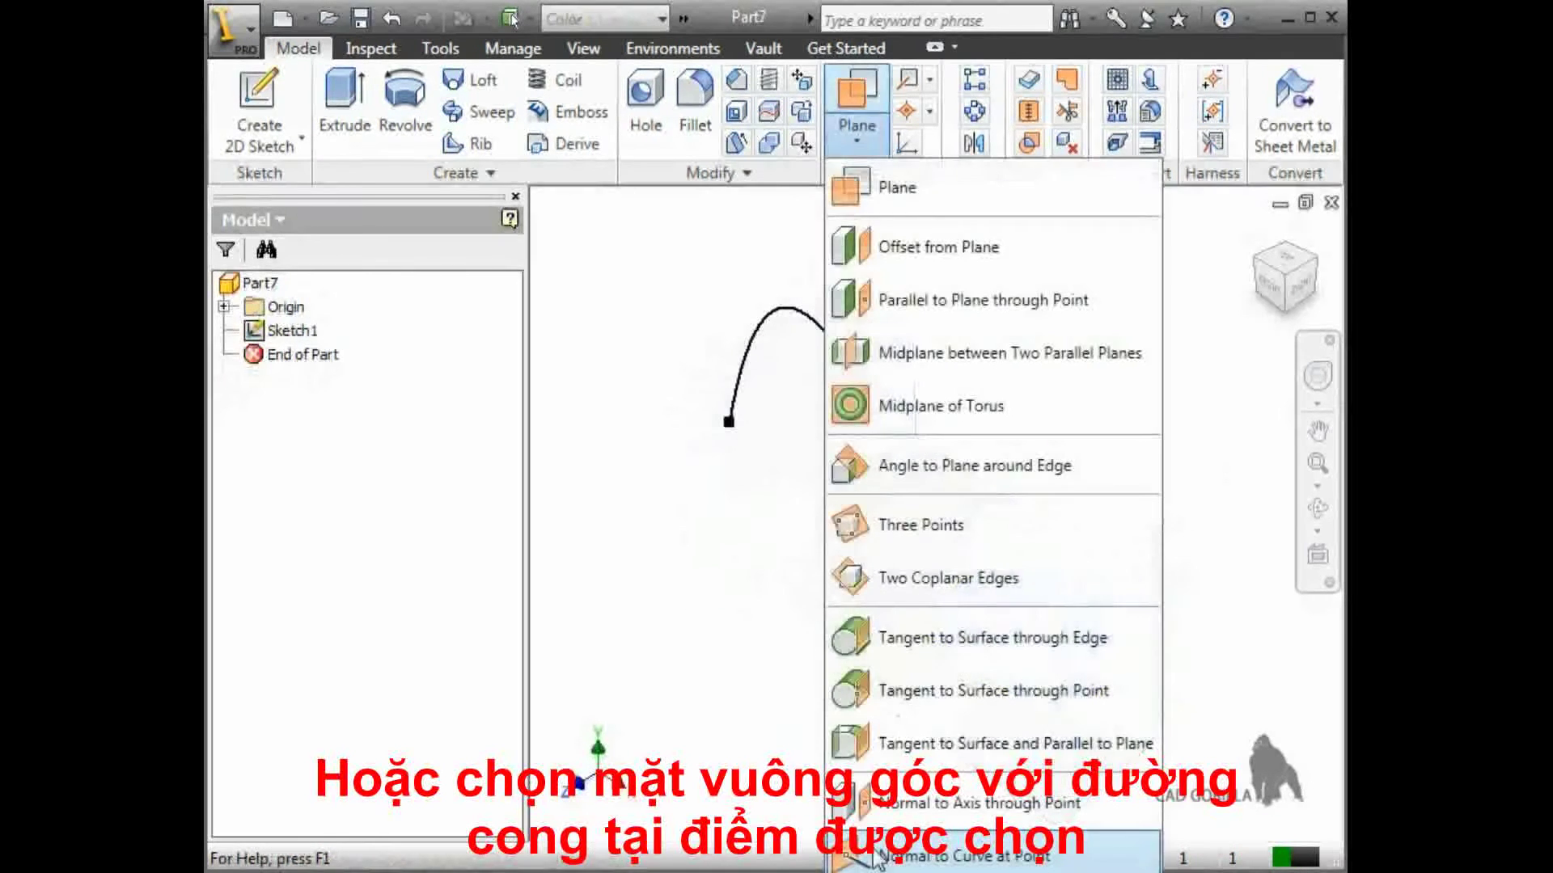
# In Part7, create a work plane normal to the spline curve at its lower end point.
pyautogui.click(878, 855)
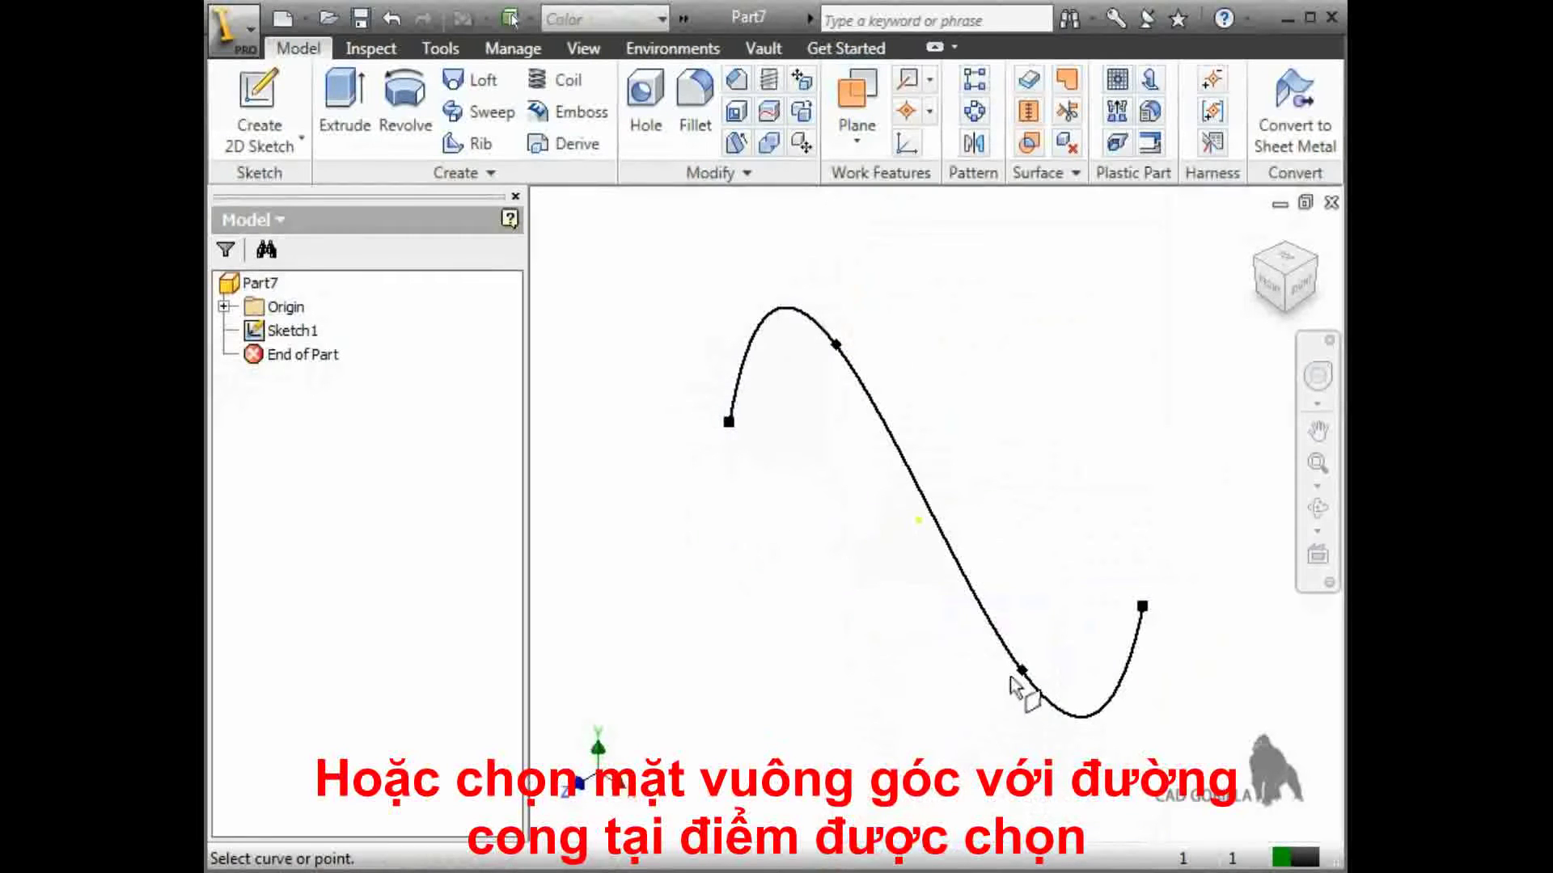
pyautogui.click(1142, 607)
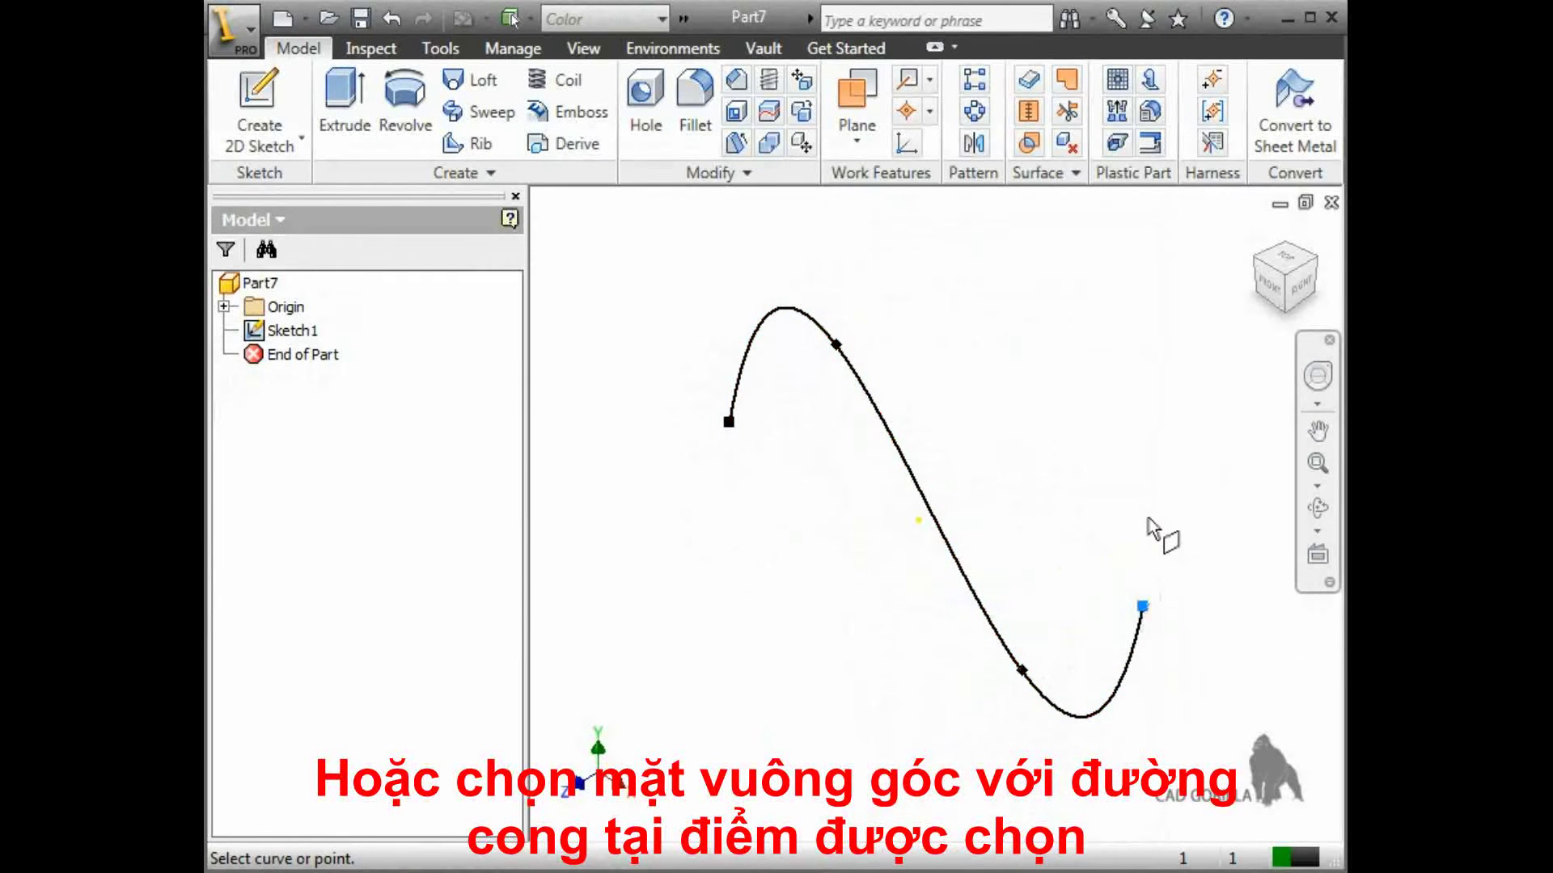
pyautogui.click(1142, 607)
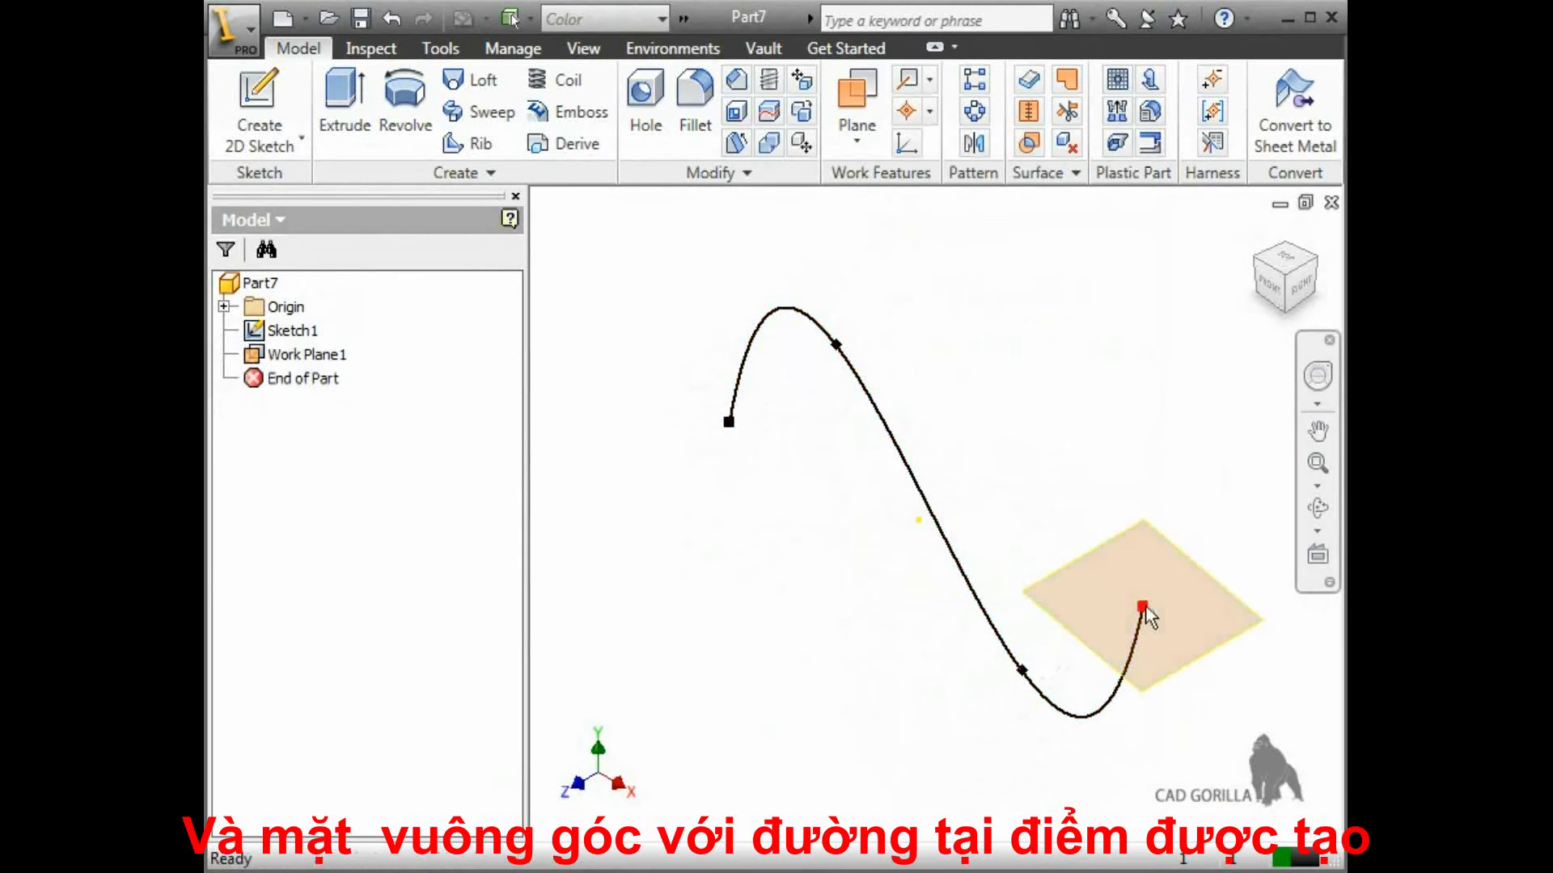